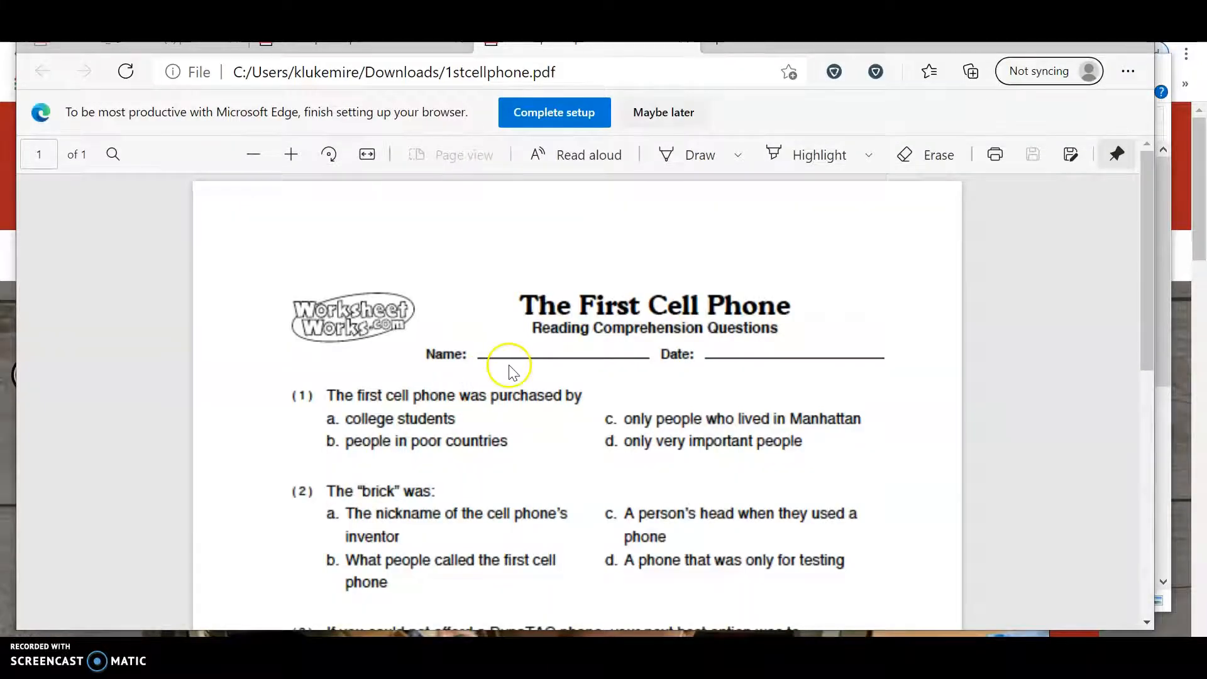
Step: Scroll through the First Cell Phone worksheet PDF in Edge, then close Edge
scroll(508, 371, down, 1)
scroll(515, 371, up, 1)
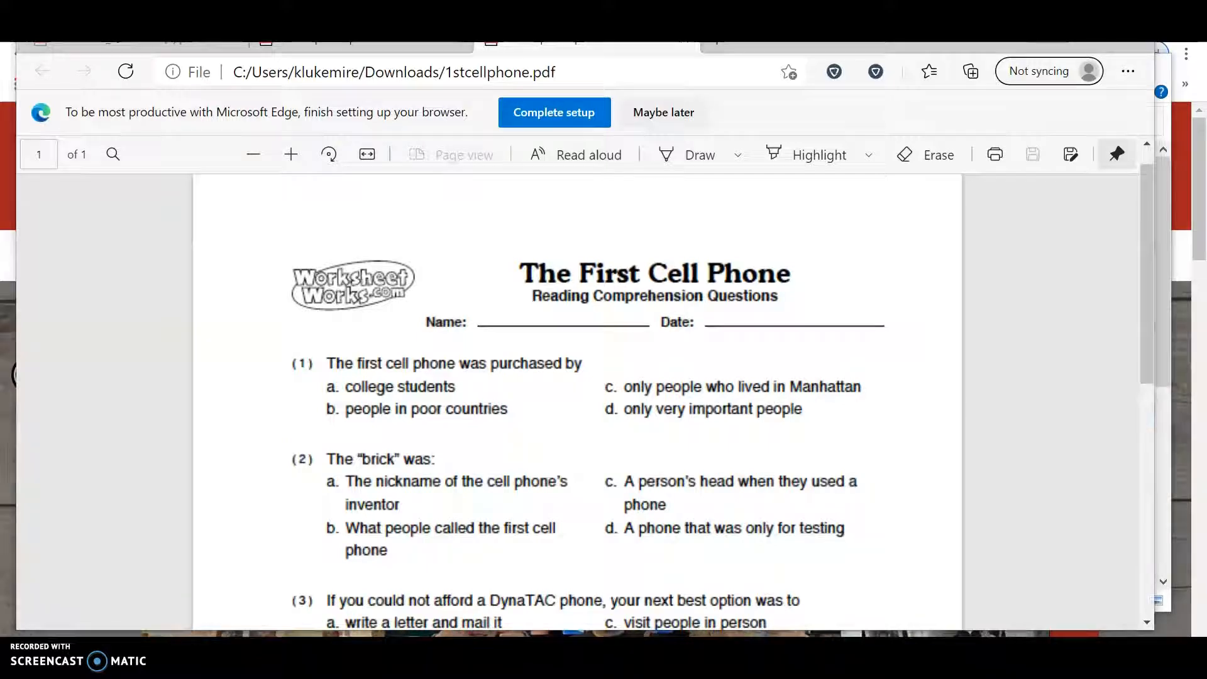
key(alt+F4)
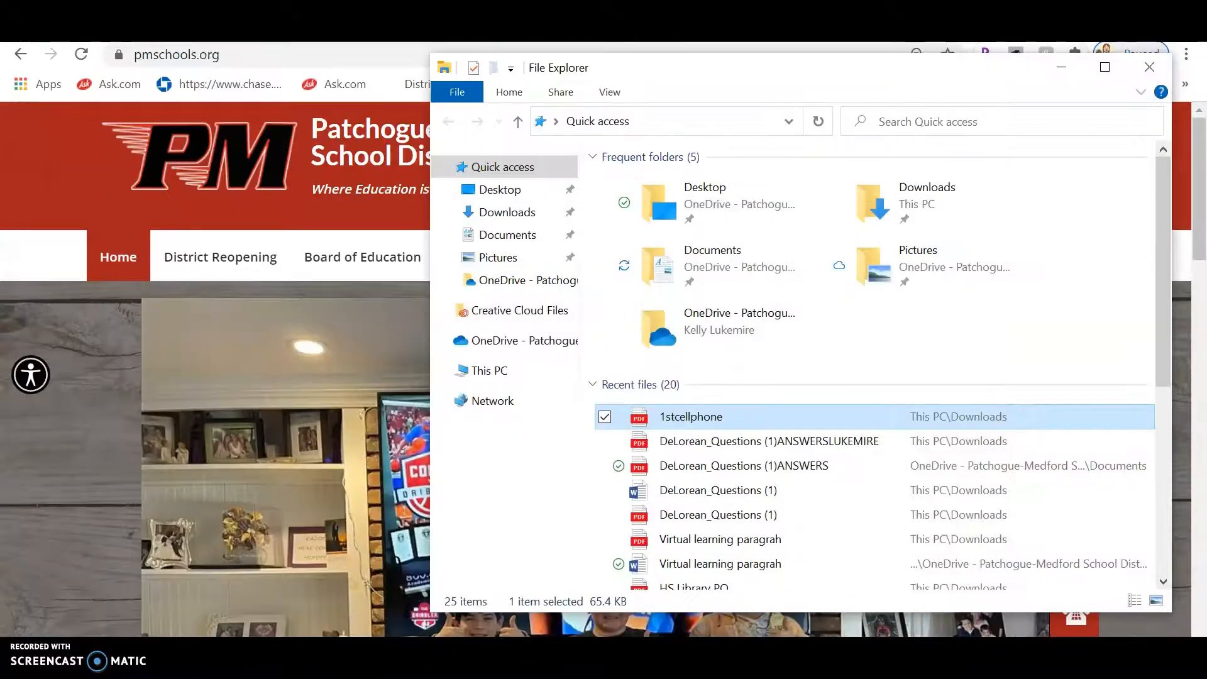
Step: Close File Explorer, minimize Chrome, and launch Adobe Creative Cloud from the desktop shortcut
click(1149, 66)
click(1098, 14)
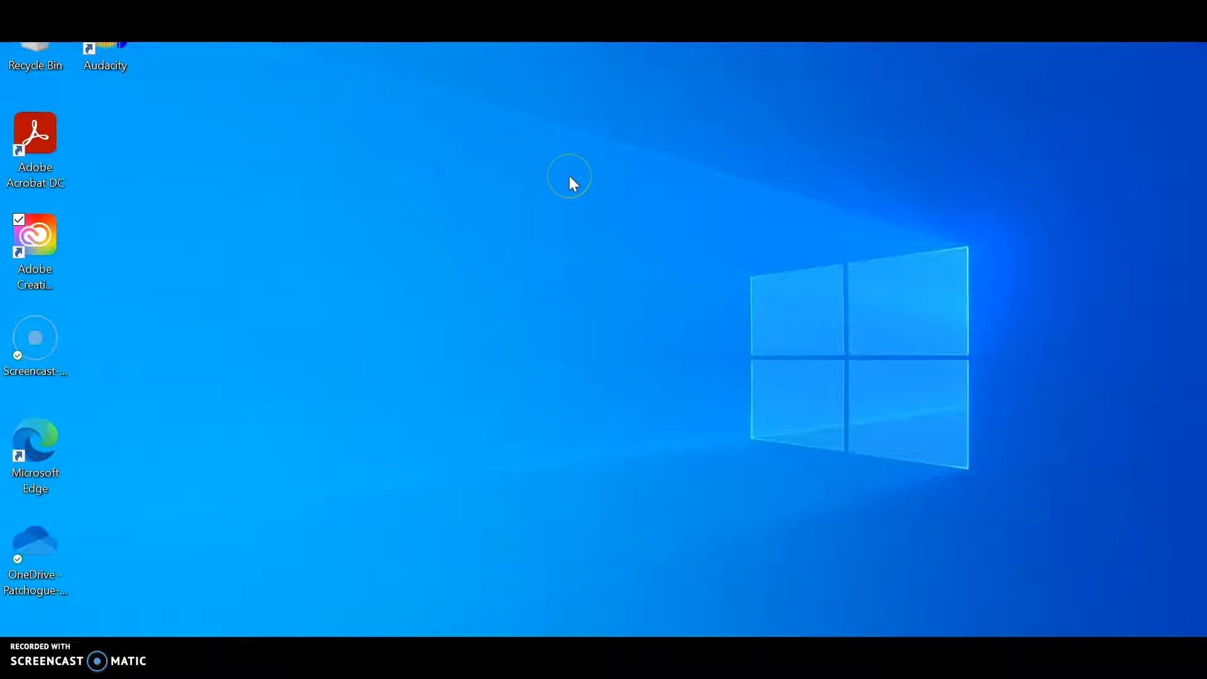
double_click(25, 240)
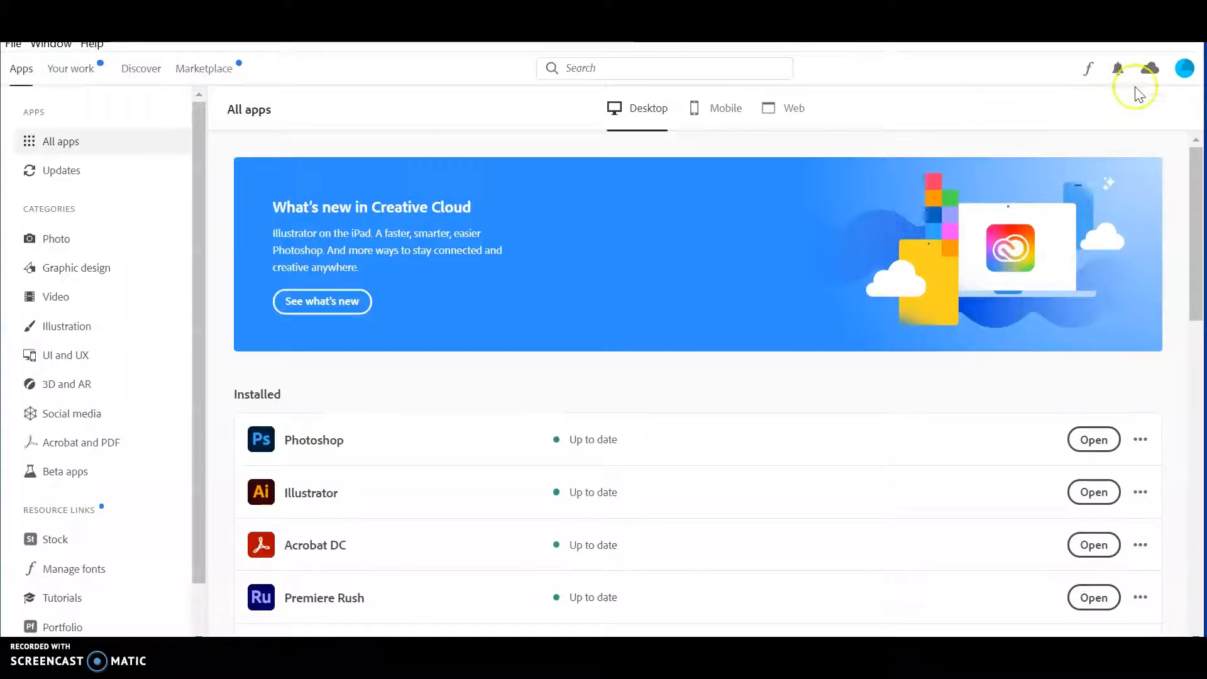
Step: Sign out of Creative Cloud from the profile menu
click(1184, 69)
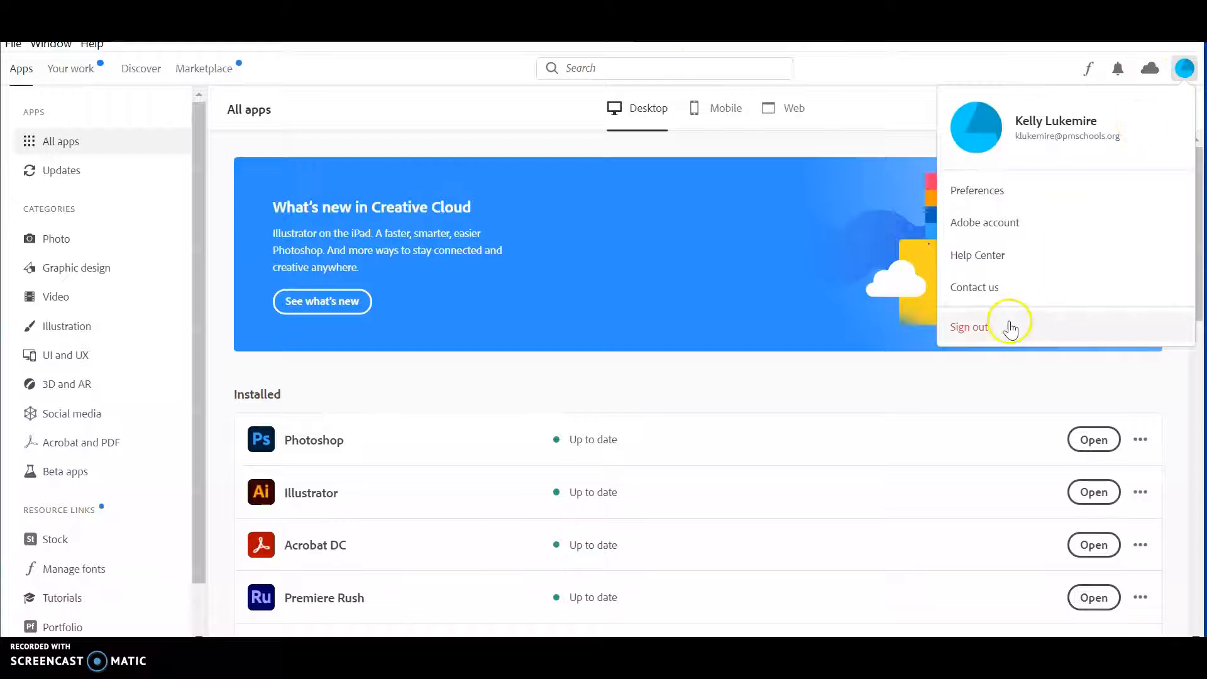
click(969, 328)
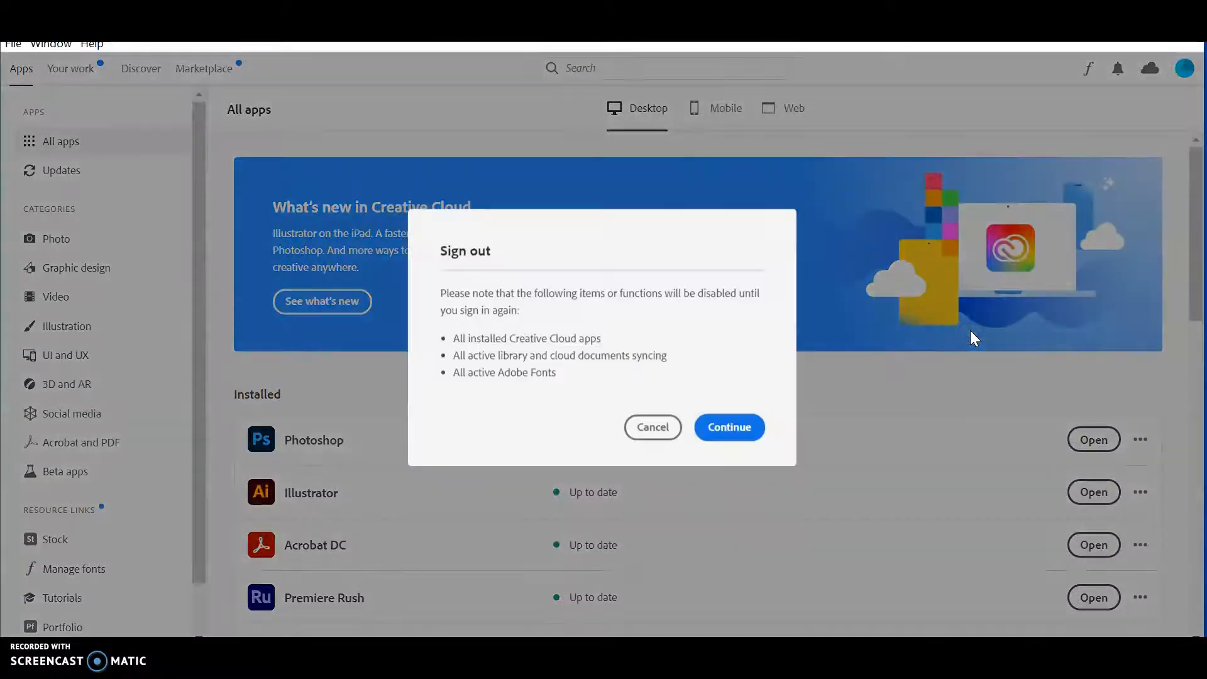
click(727, 430)
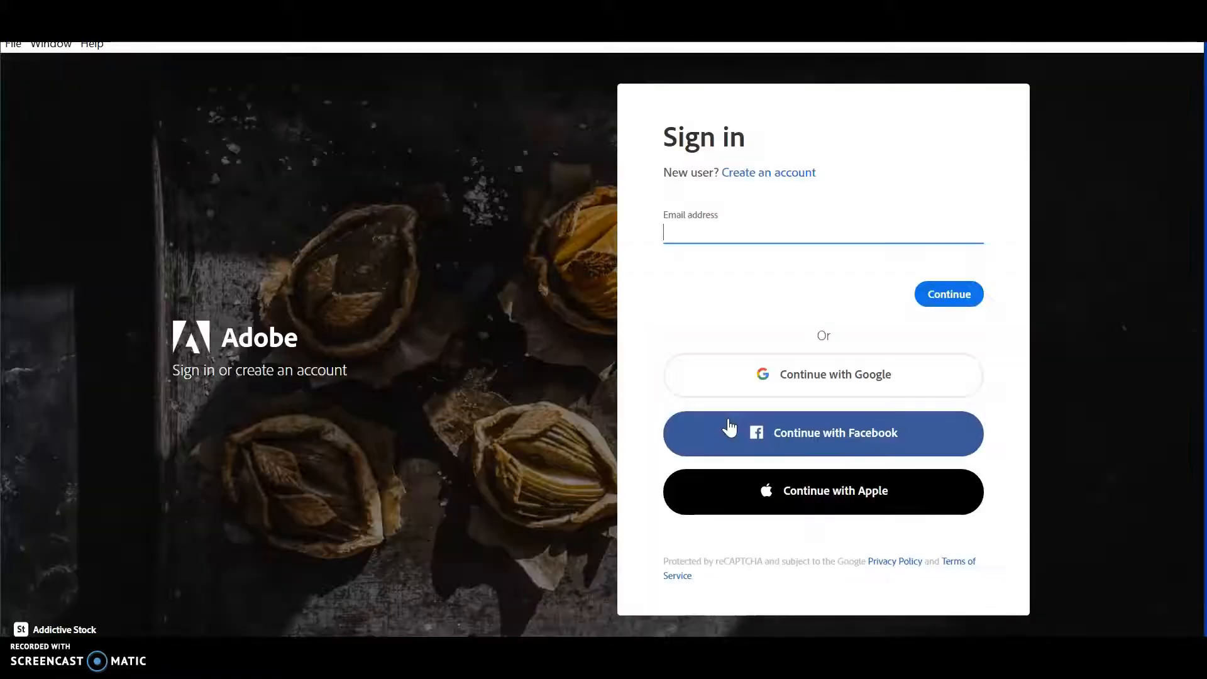
Step: Sign back in with the school email and password as a Company or School Account
click(690, 238)
click(953, 293)
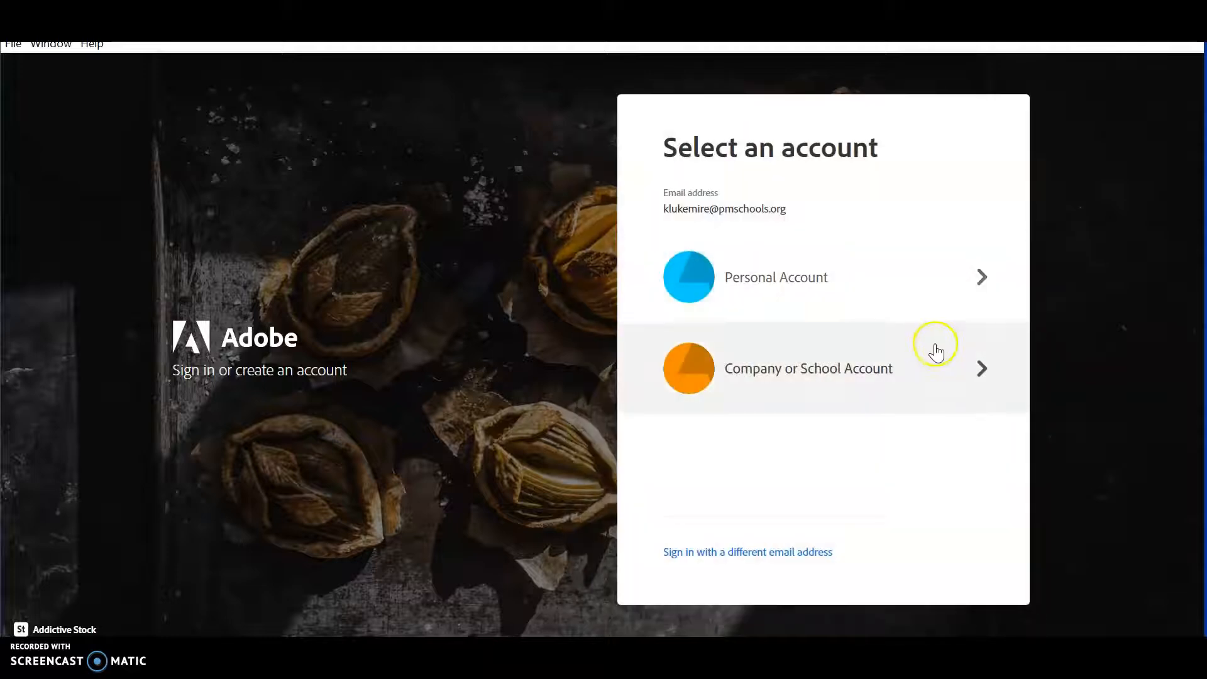
click(960, 371)
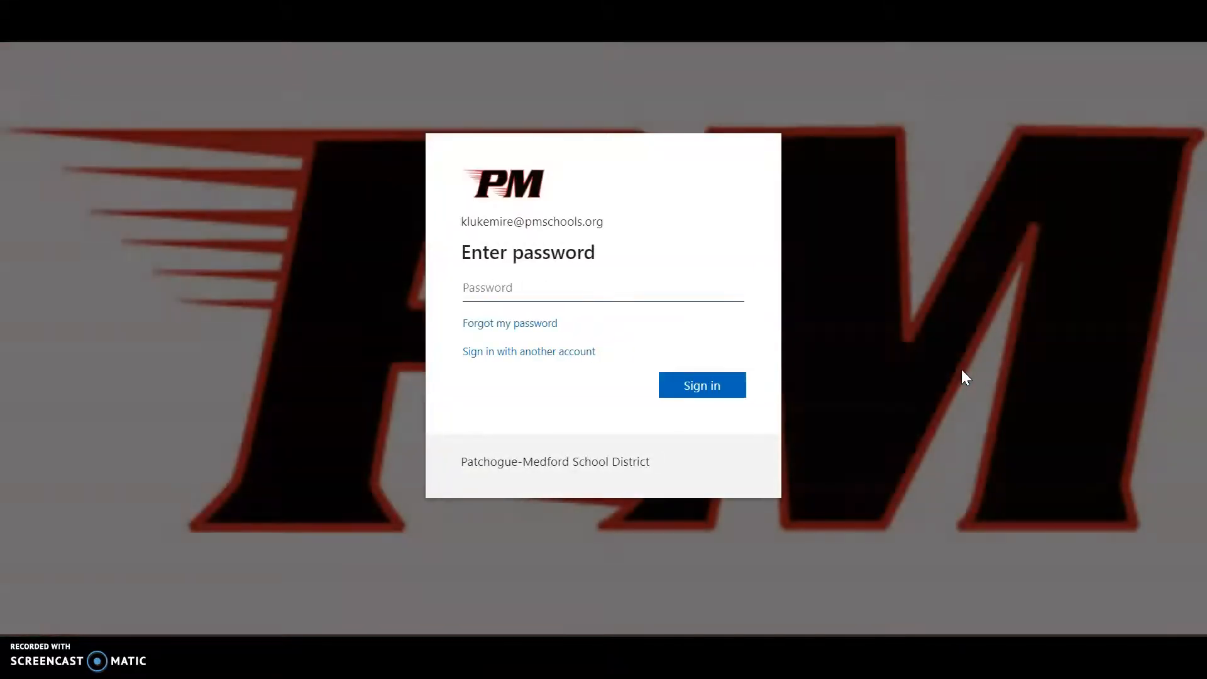
text(•)
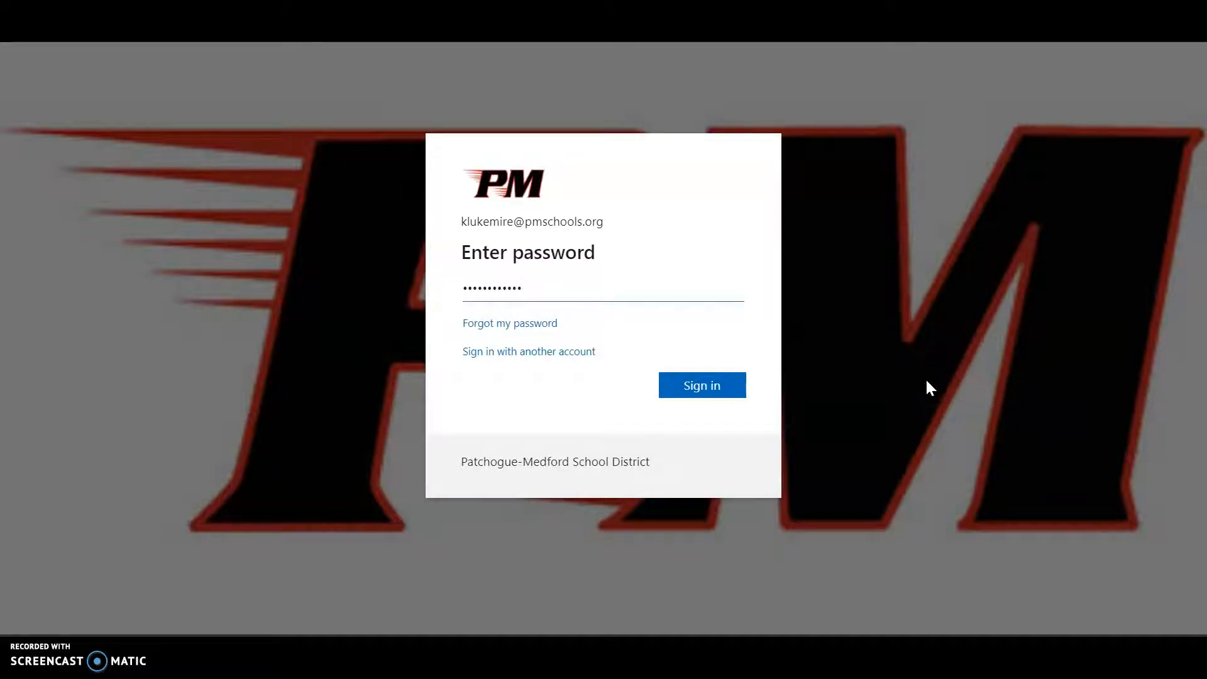
click(700, 386)
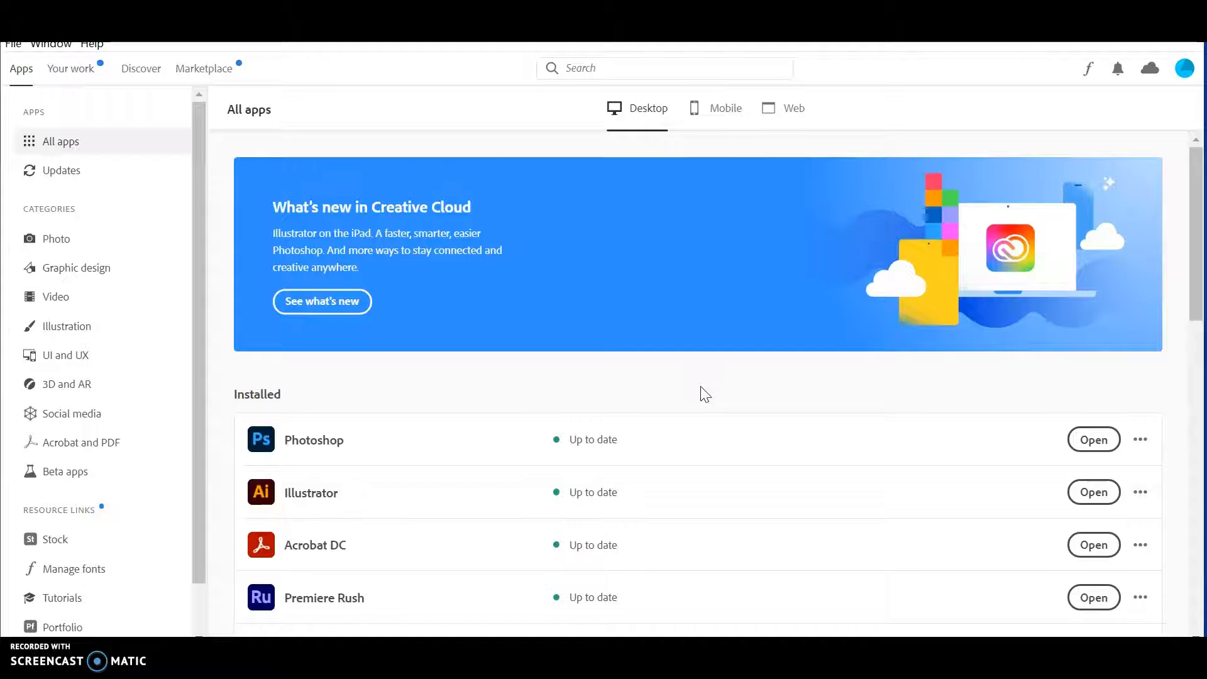
mouse_move(353, 423)
mouse_move(332, 443)
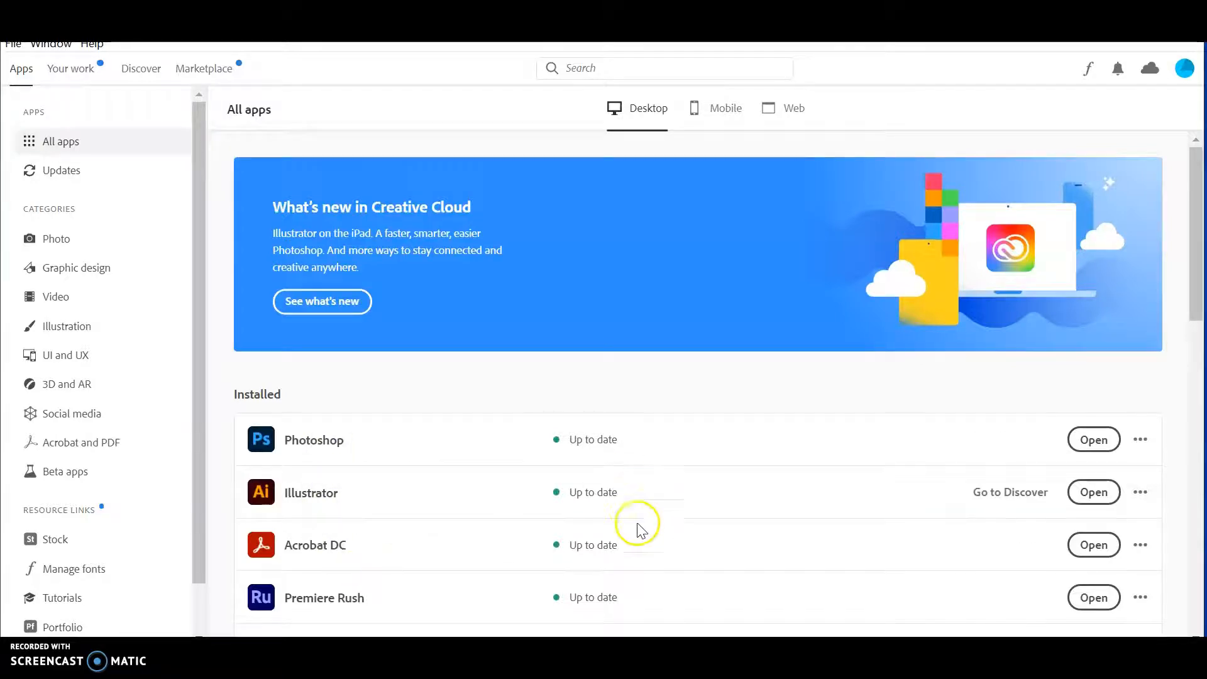
key(super+e)
click(710, 417)
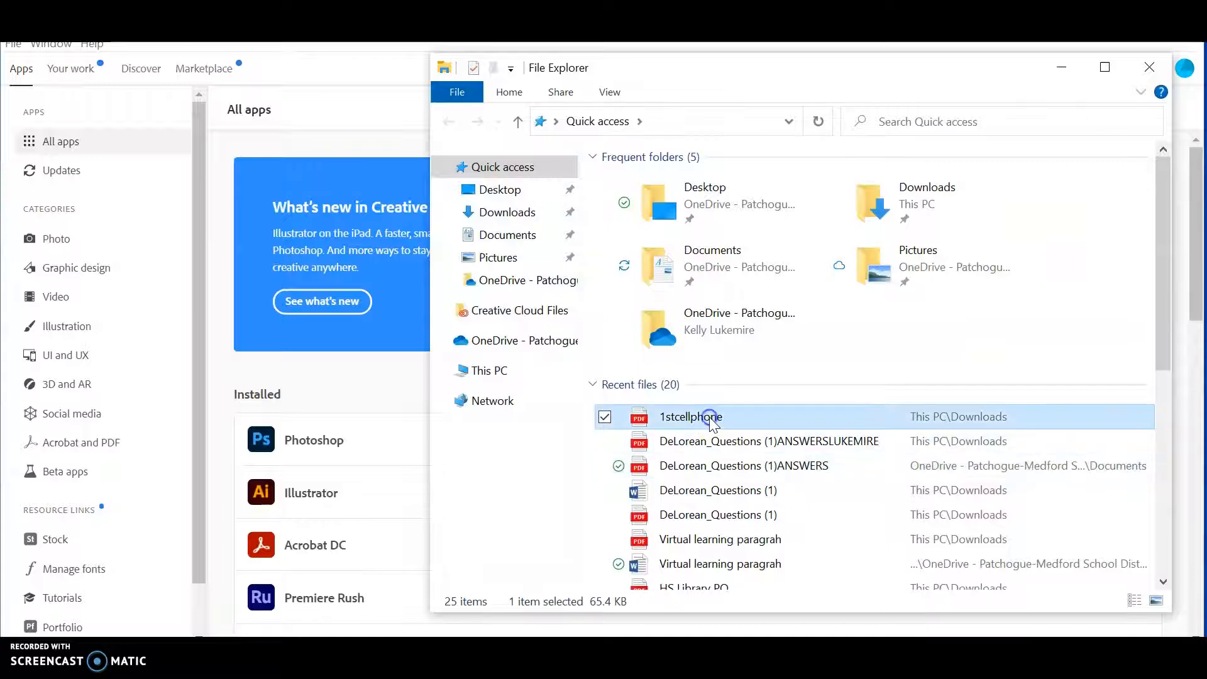
double_click(709, 417)
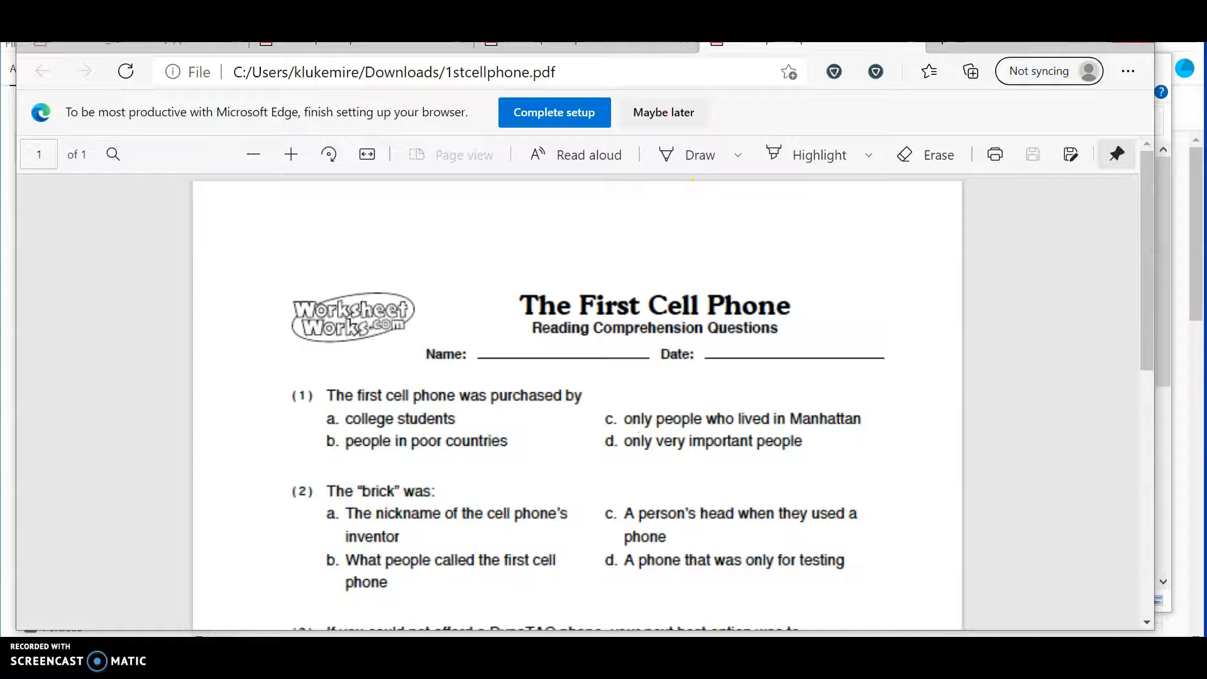
key(ctrl+w)
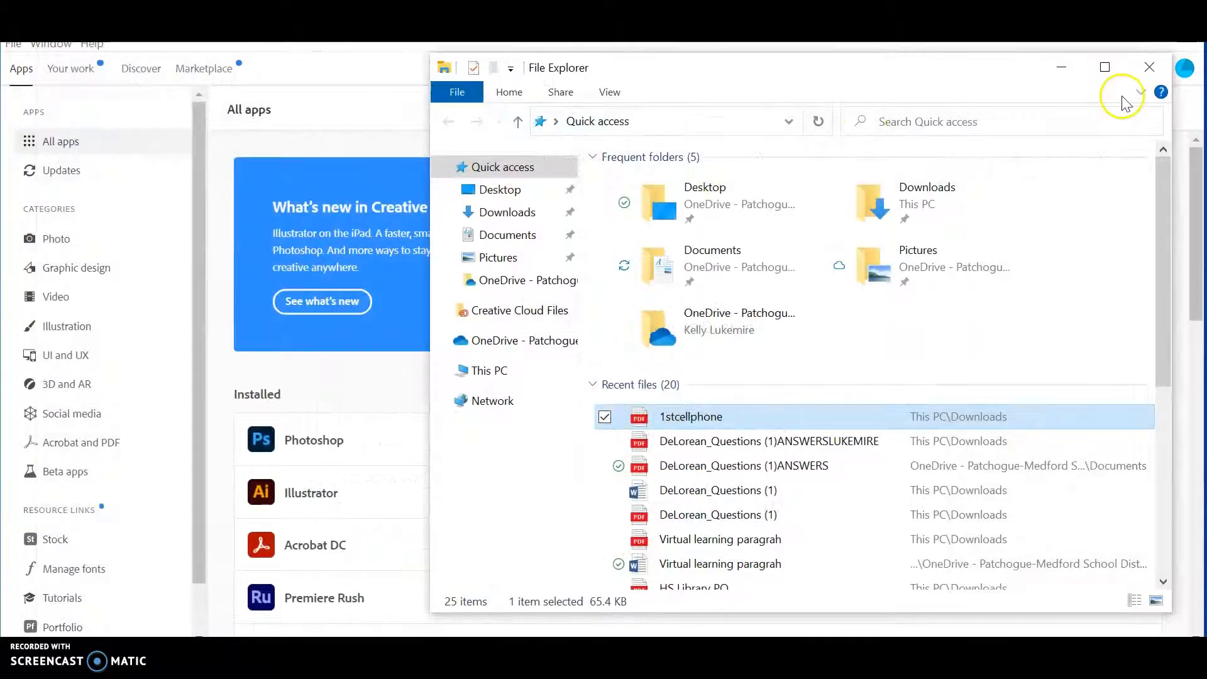
click(1145, 66)
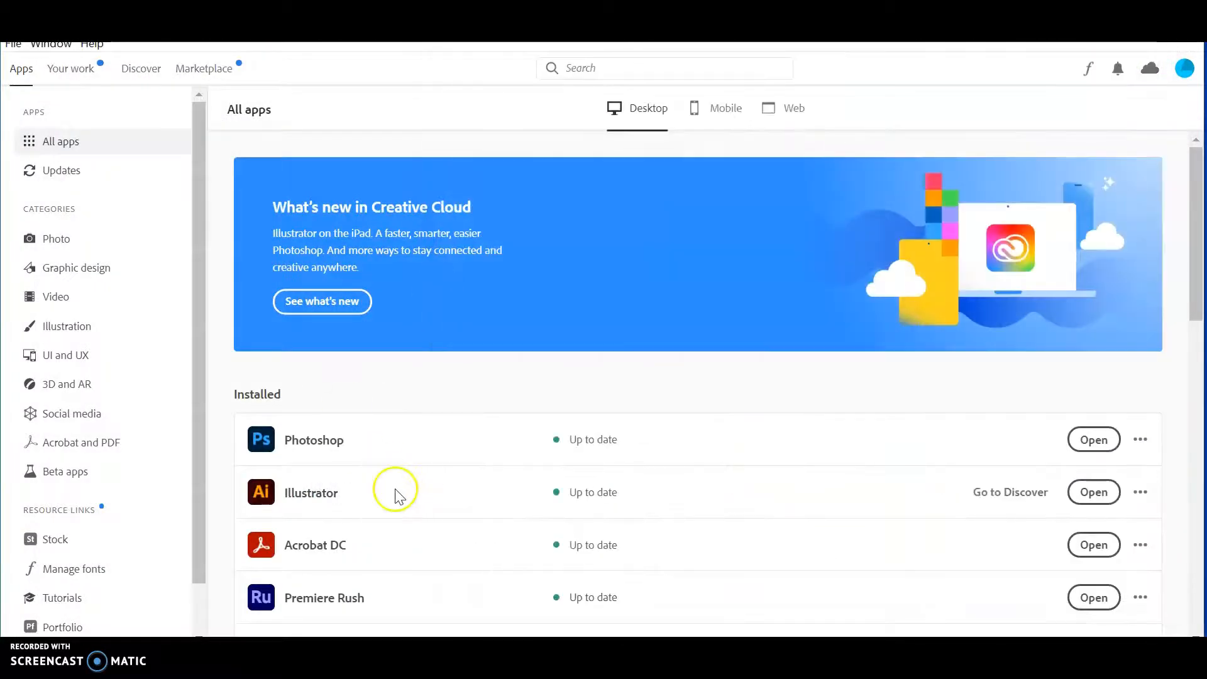
scroll(465, 555, down, 1)
Step: Launch Acrobat DC from Creative Cloud's Acrobat and PDF category
scroll(465, 555, down, 2)
scroll(465, 555, up, 1)
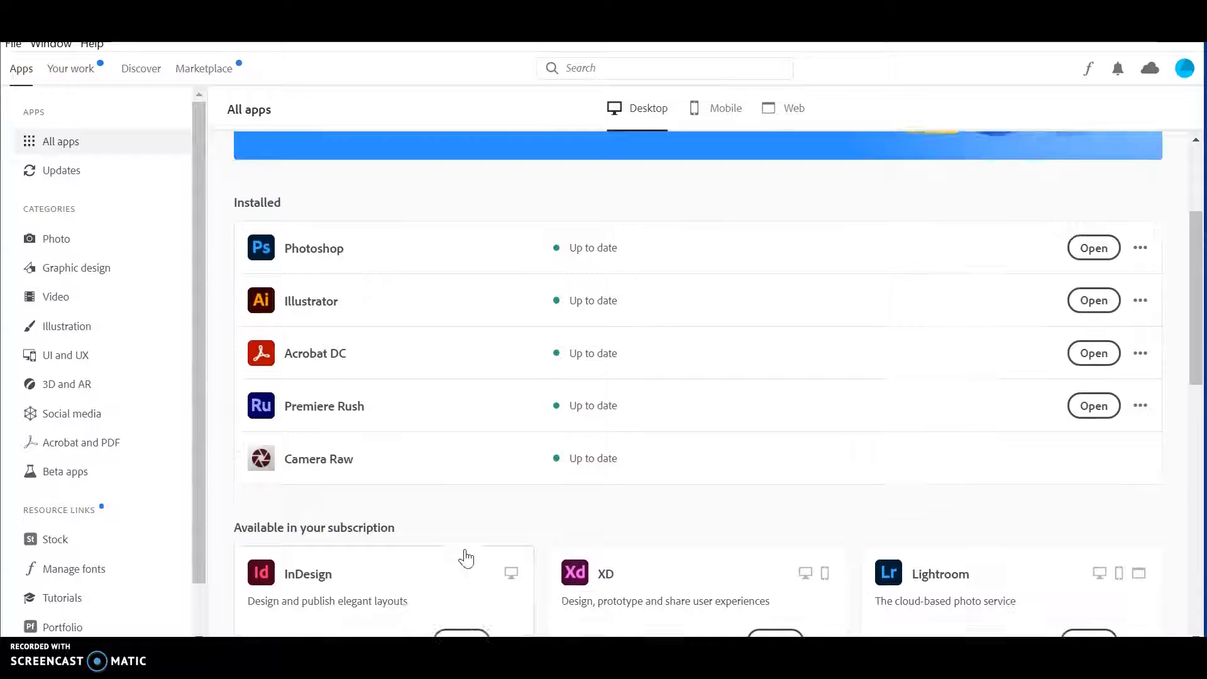
click(76, 447)
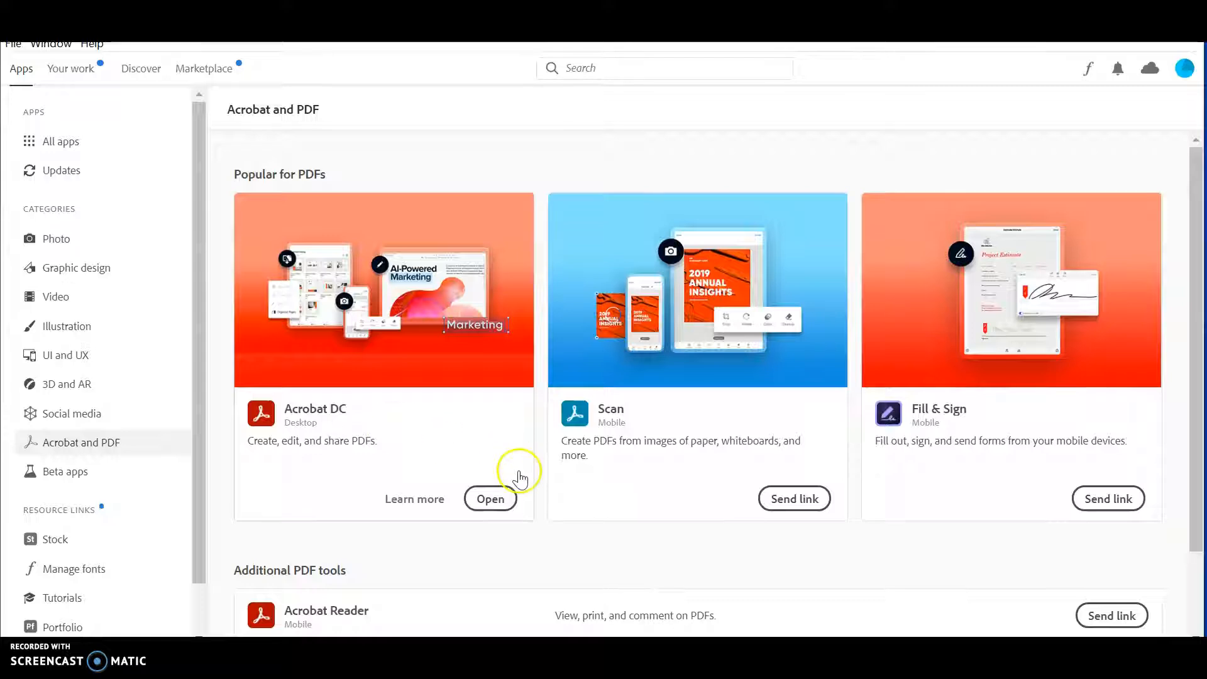
click(490, 503)
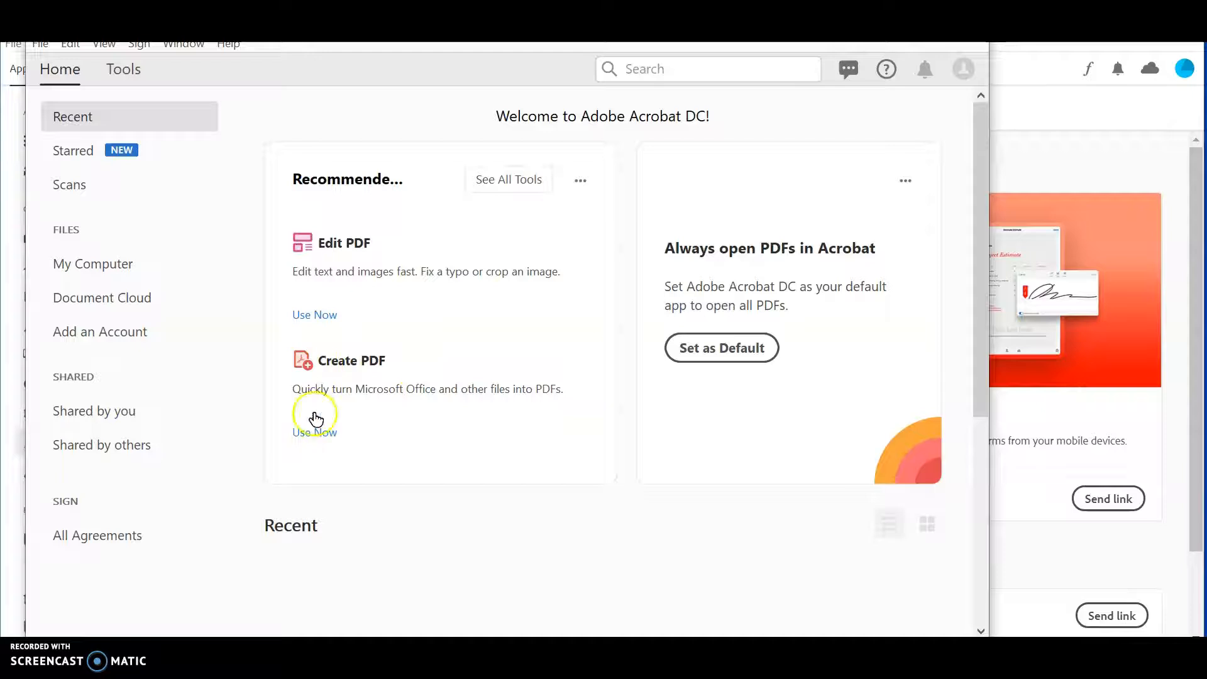
Step: Convert 1stcellphone.docx into a PDF with Create PDF's Single File option
click(314, 433)
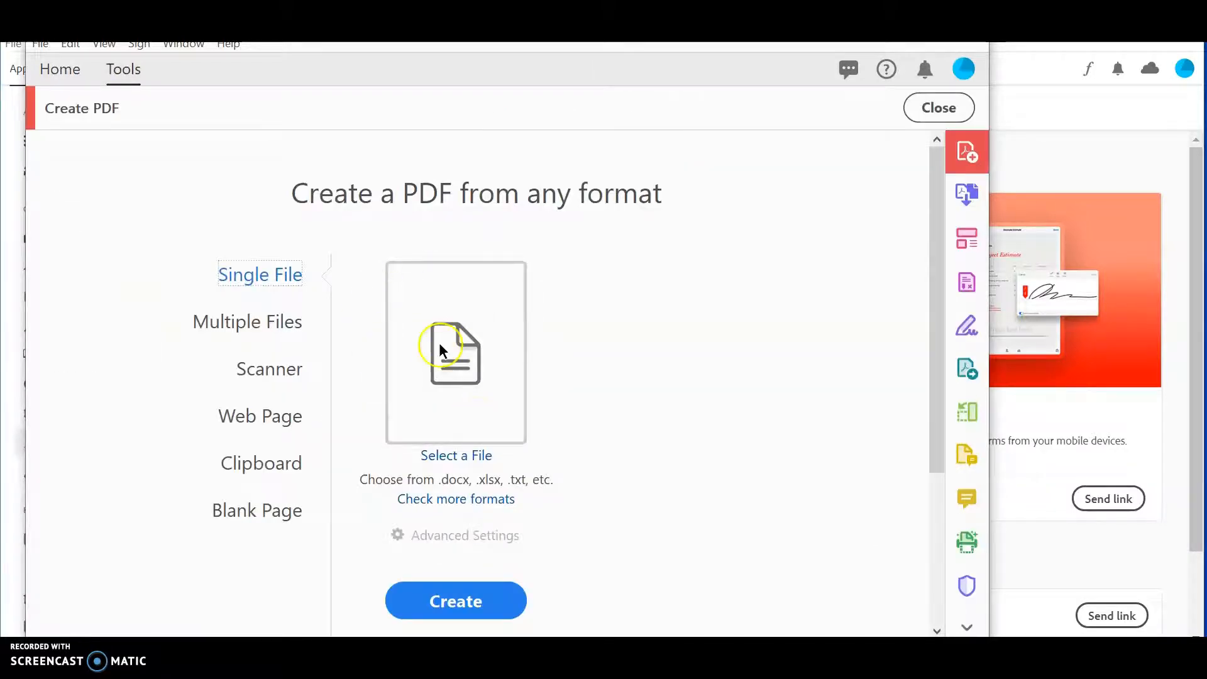
click(459, 455)
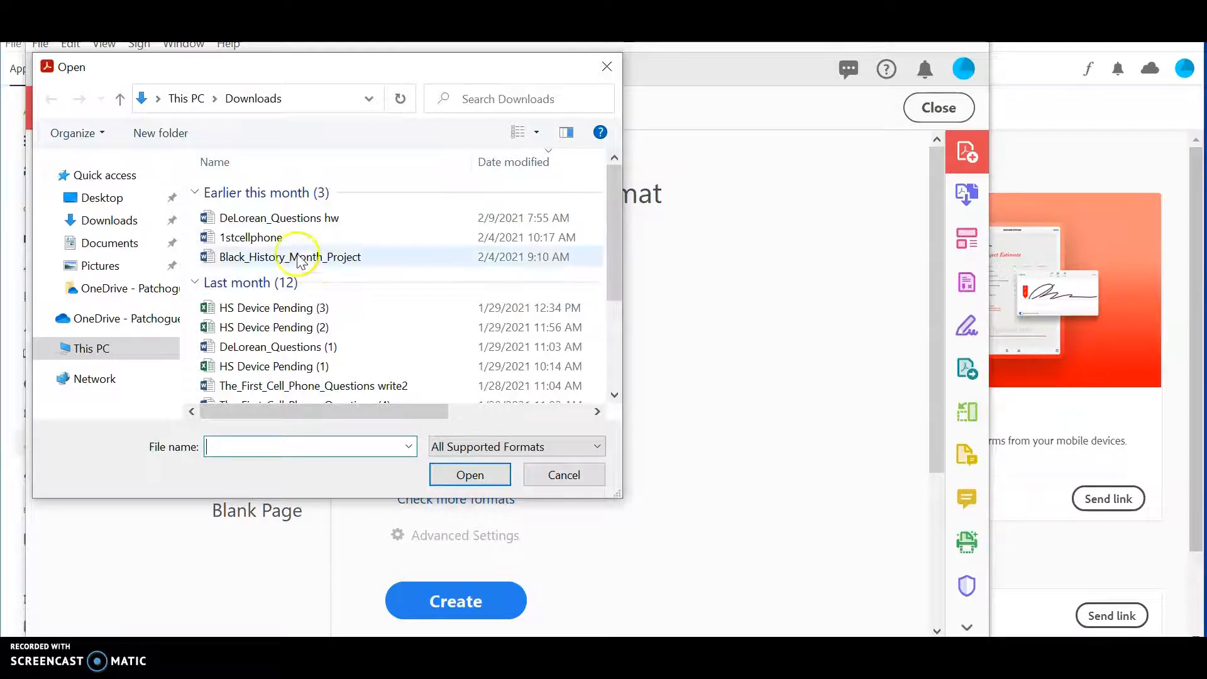
click(252, 235)
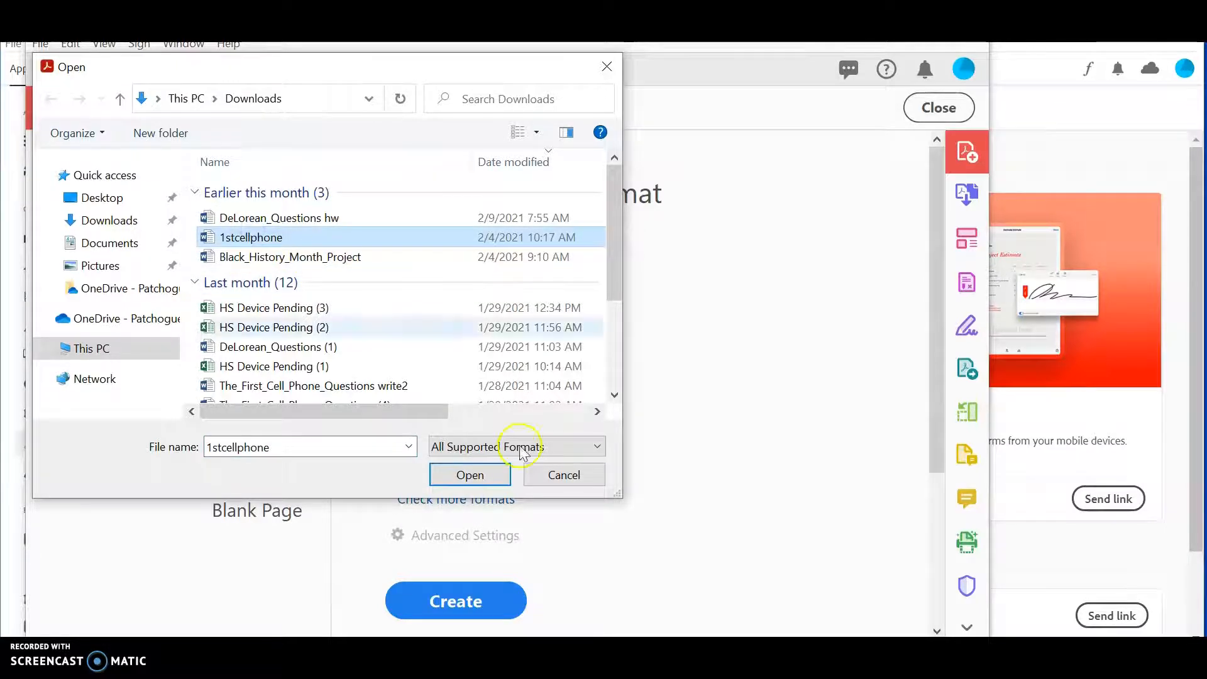
click(480, 476)
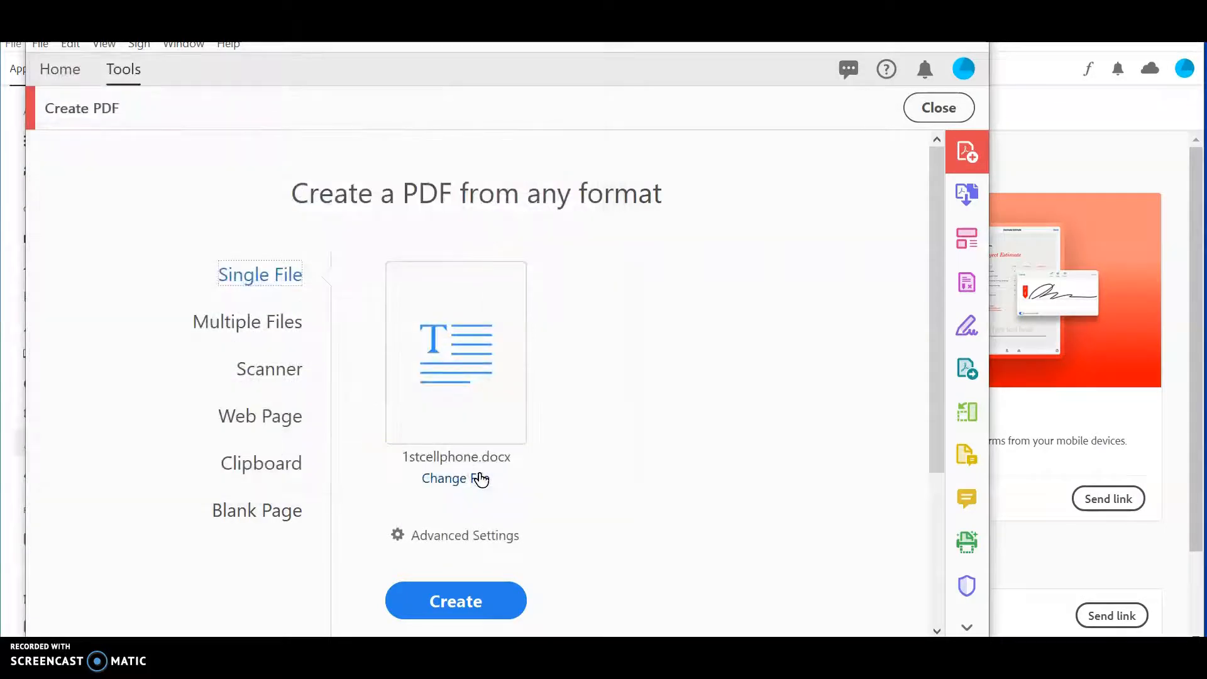
click(458, 598)
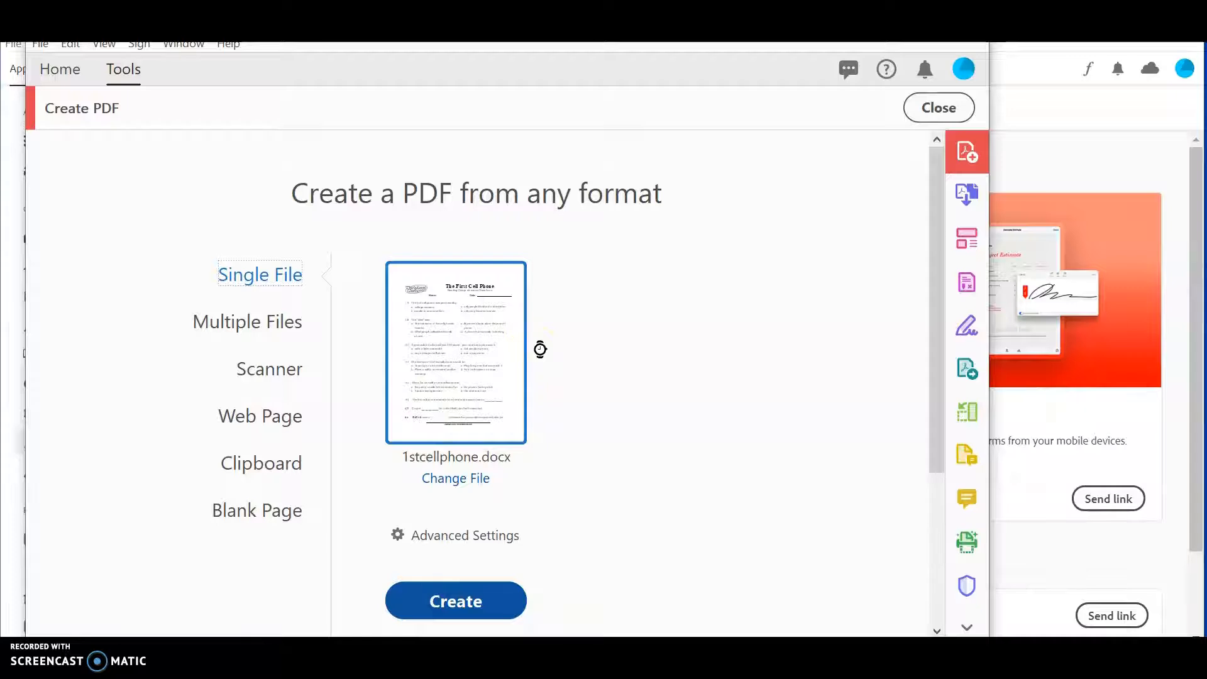
click(436, 476)
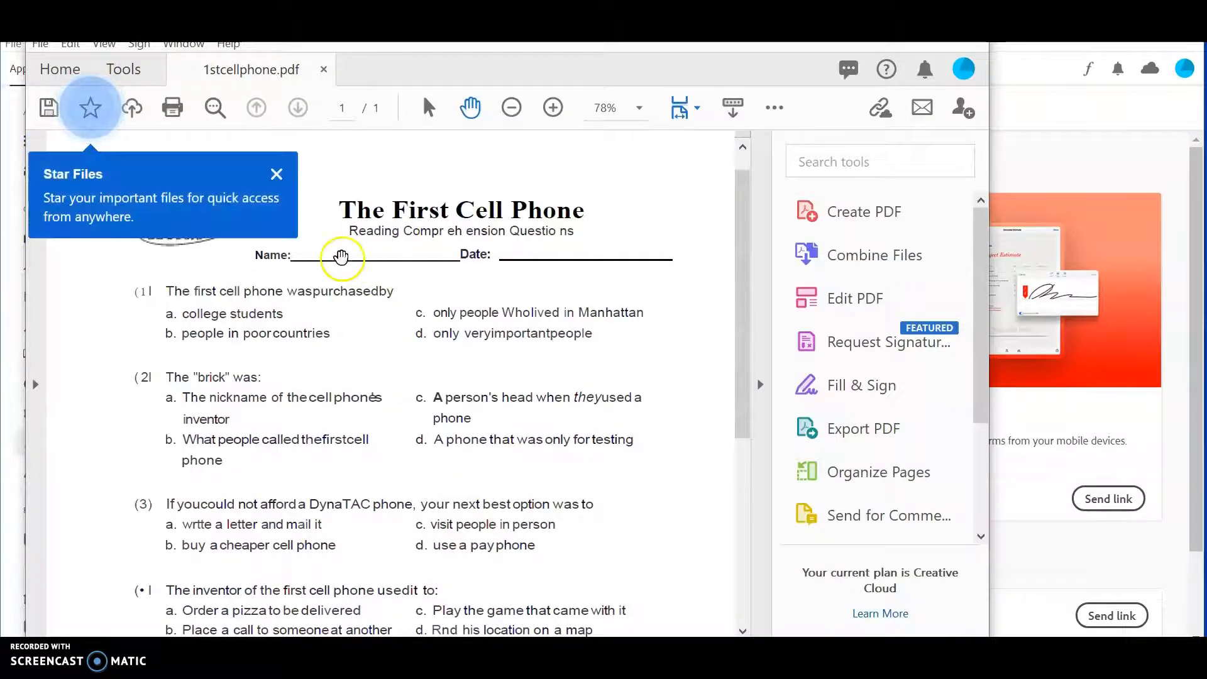
Step: Write the student's name on the Name line using Edit PDF's Add Text
click(275, 174)
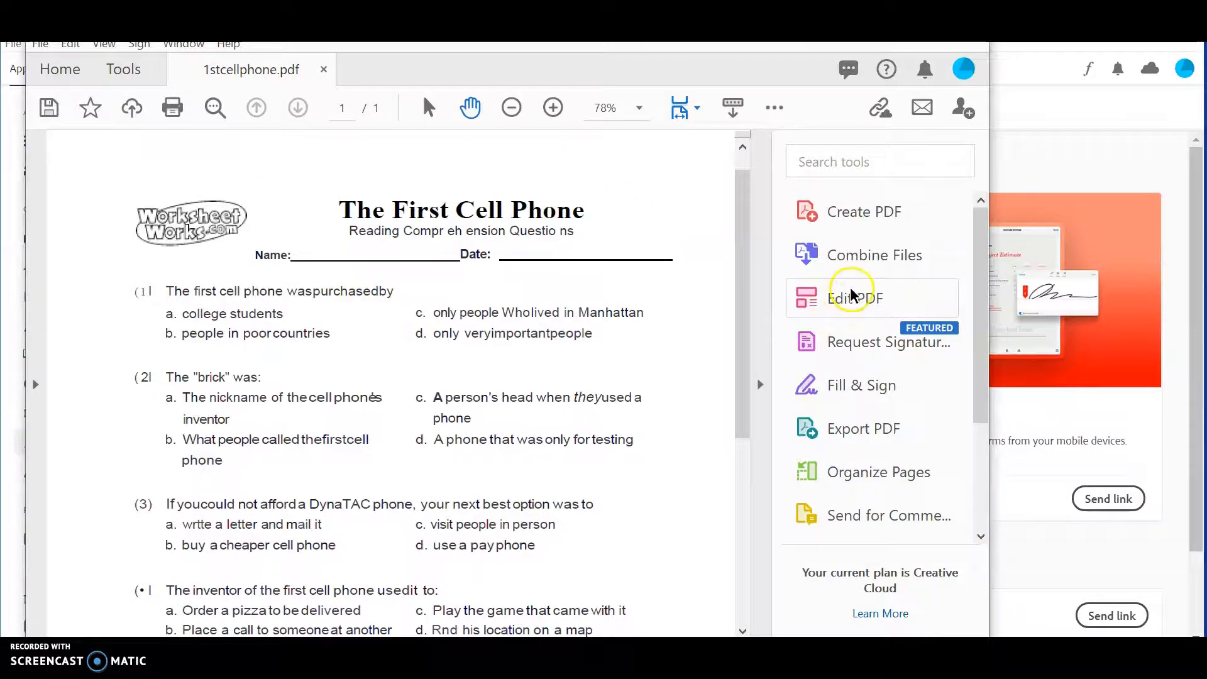
click(854, 303)
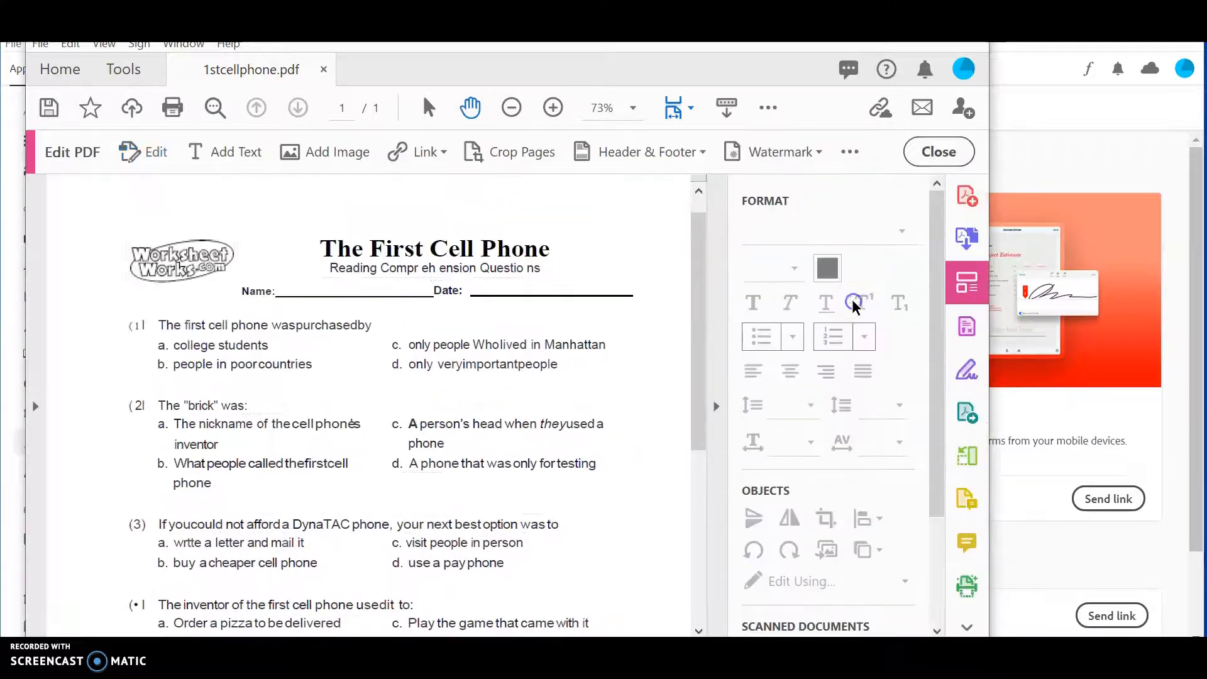
click(209, 154)
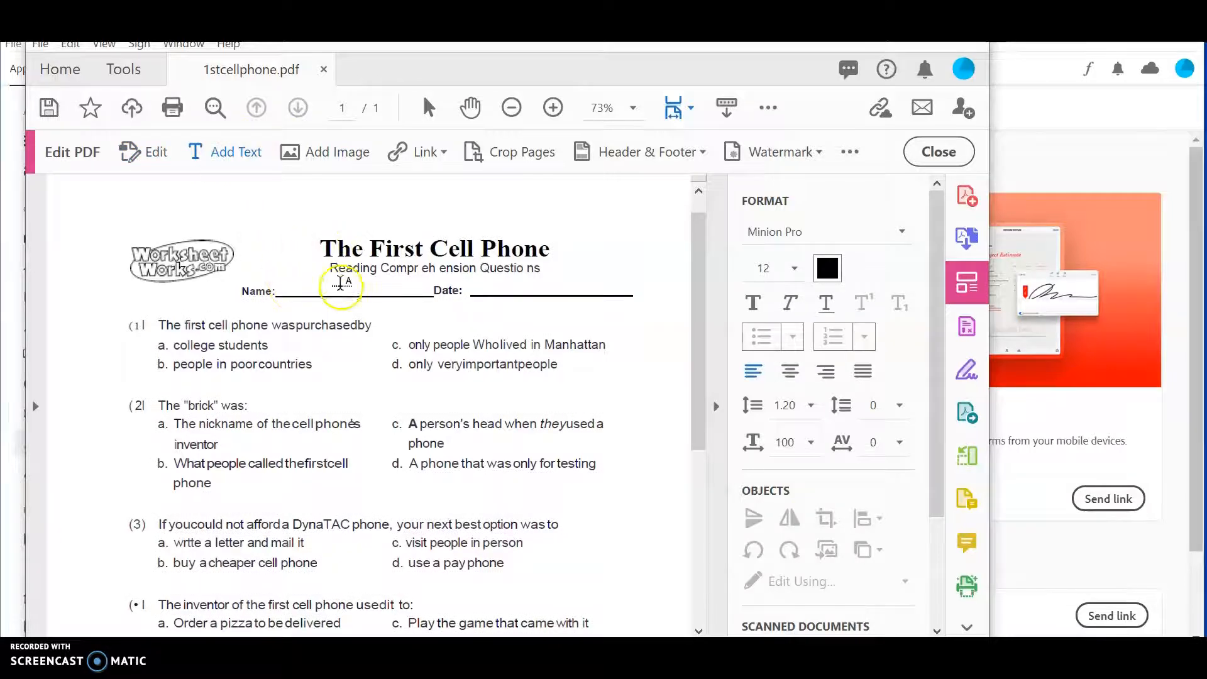
click(296, 284)
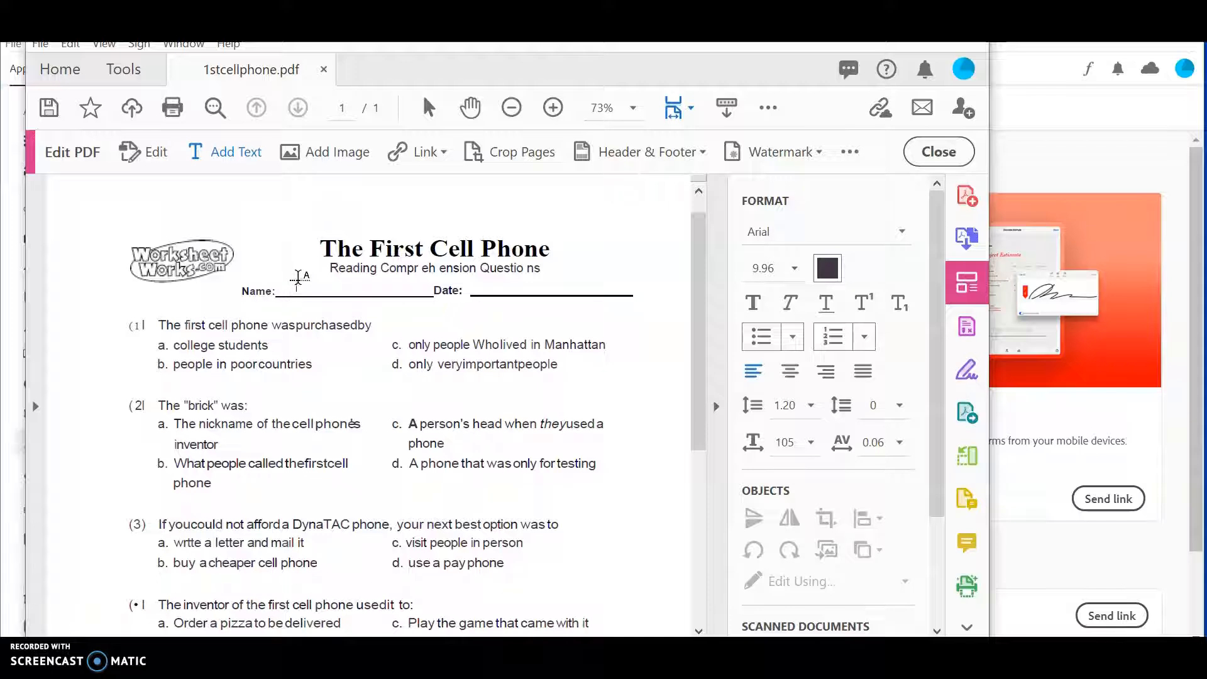
click(296, 277)
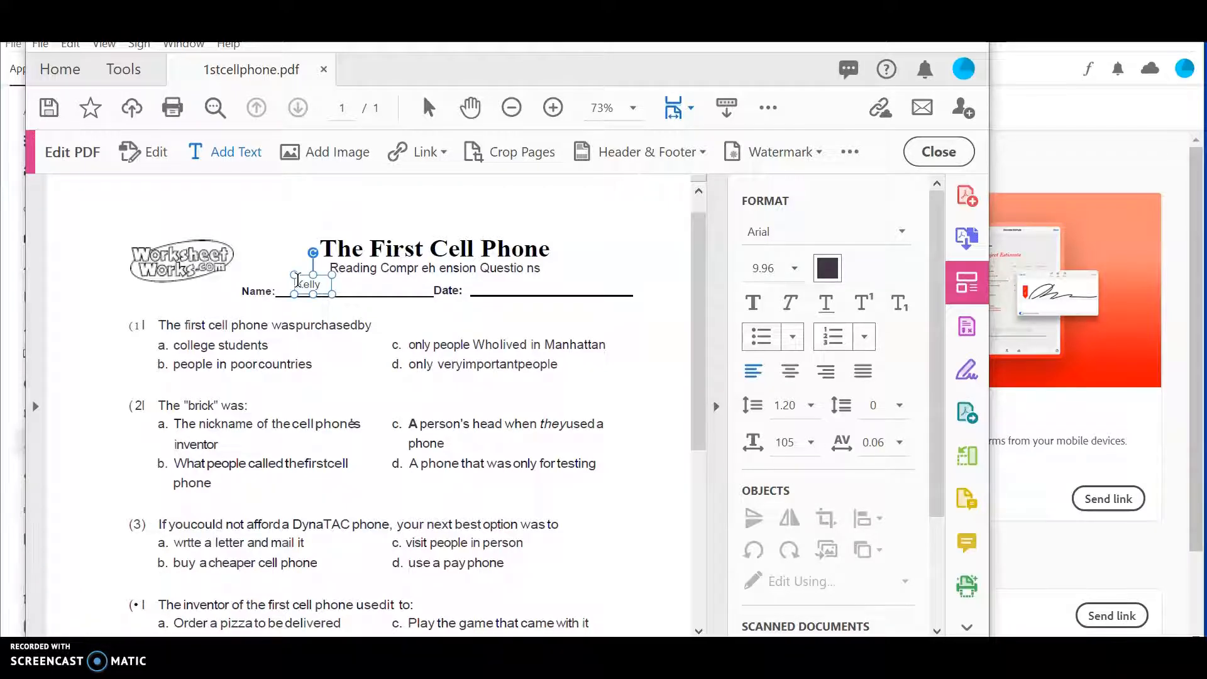
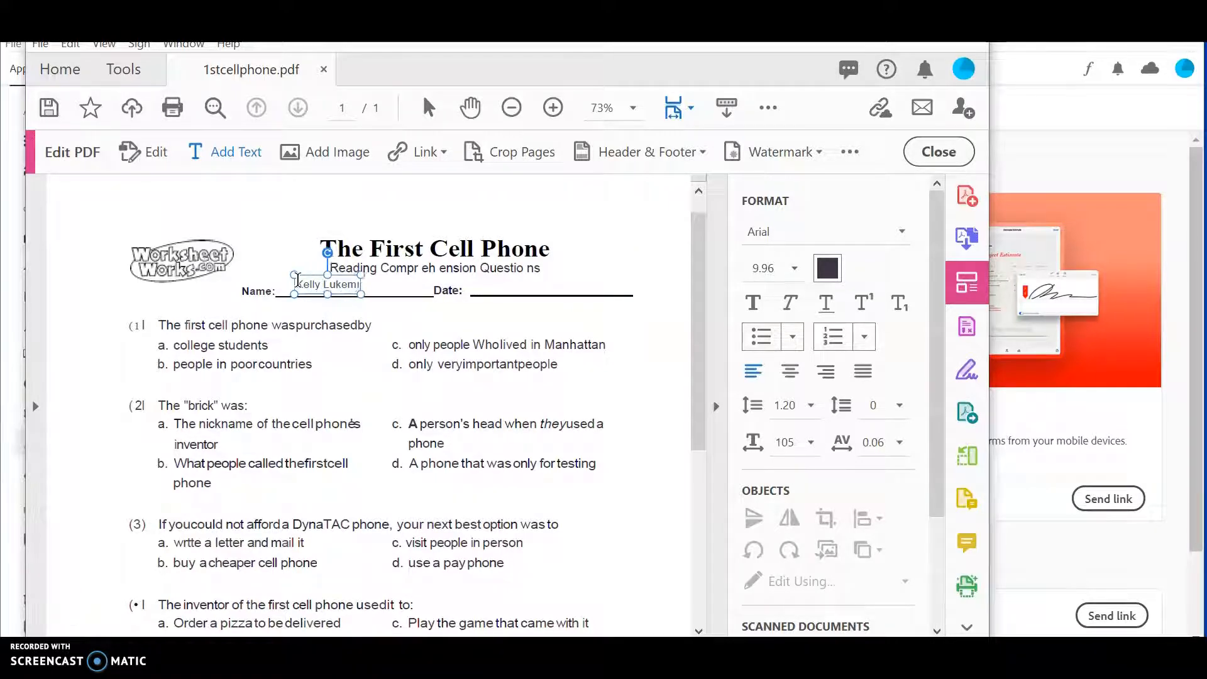
click(339, 284)
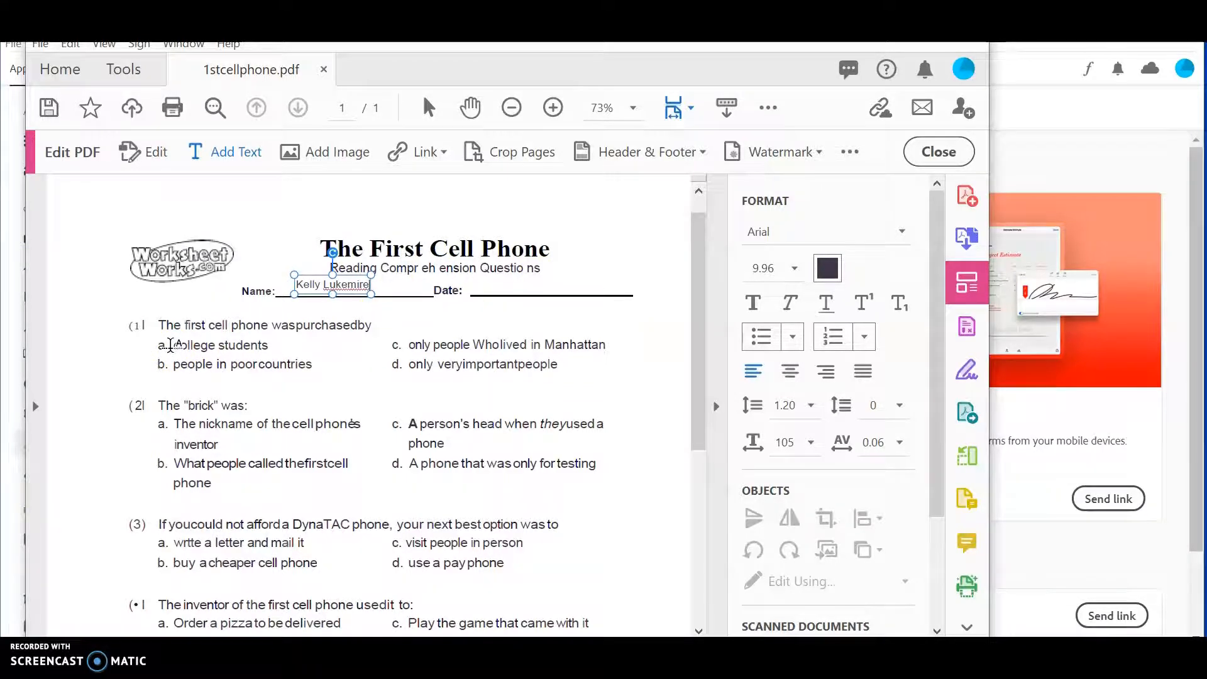
click(157, 350)
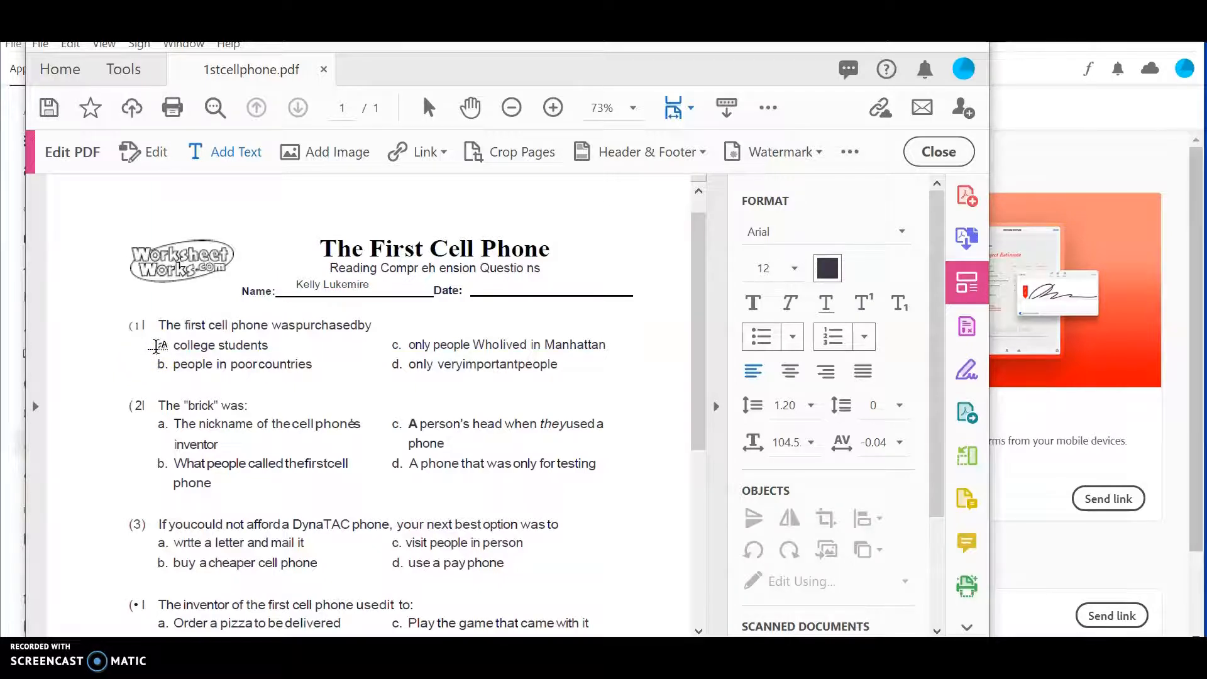
Step: Mark answers 1a, 2c and 3a with X text boxes
click(156, 347)
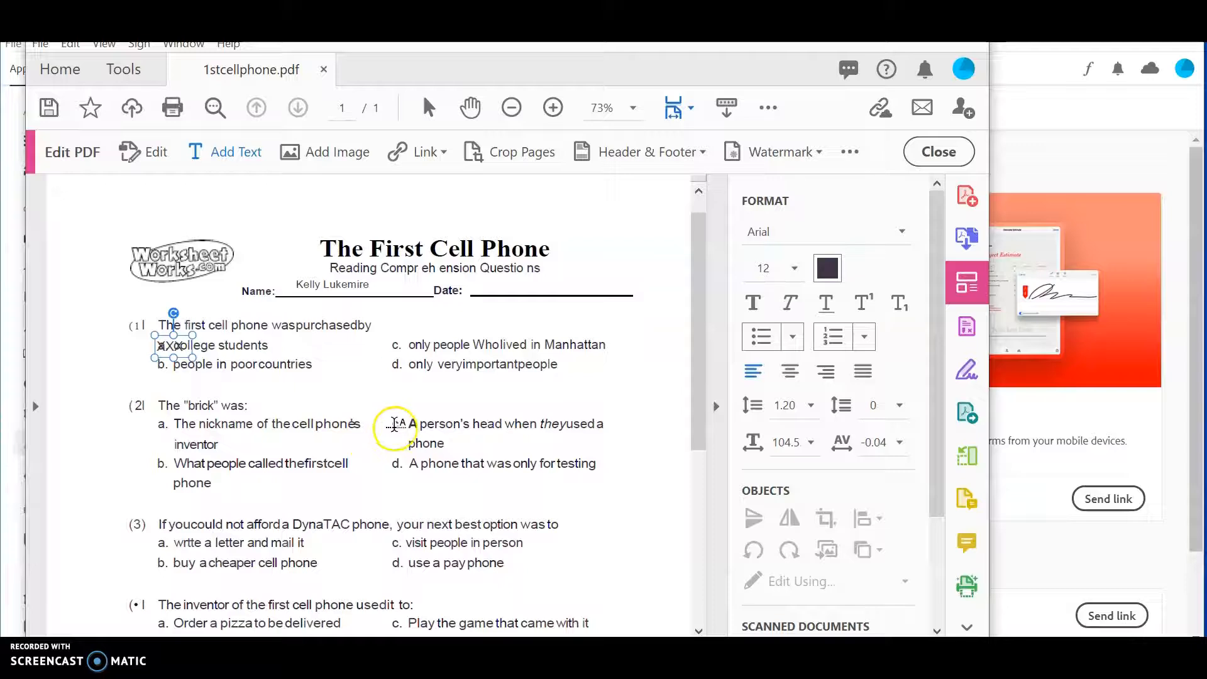
click(394, 424)
text(XXX)
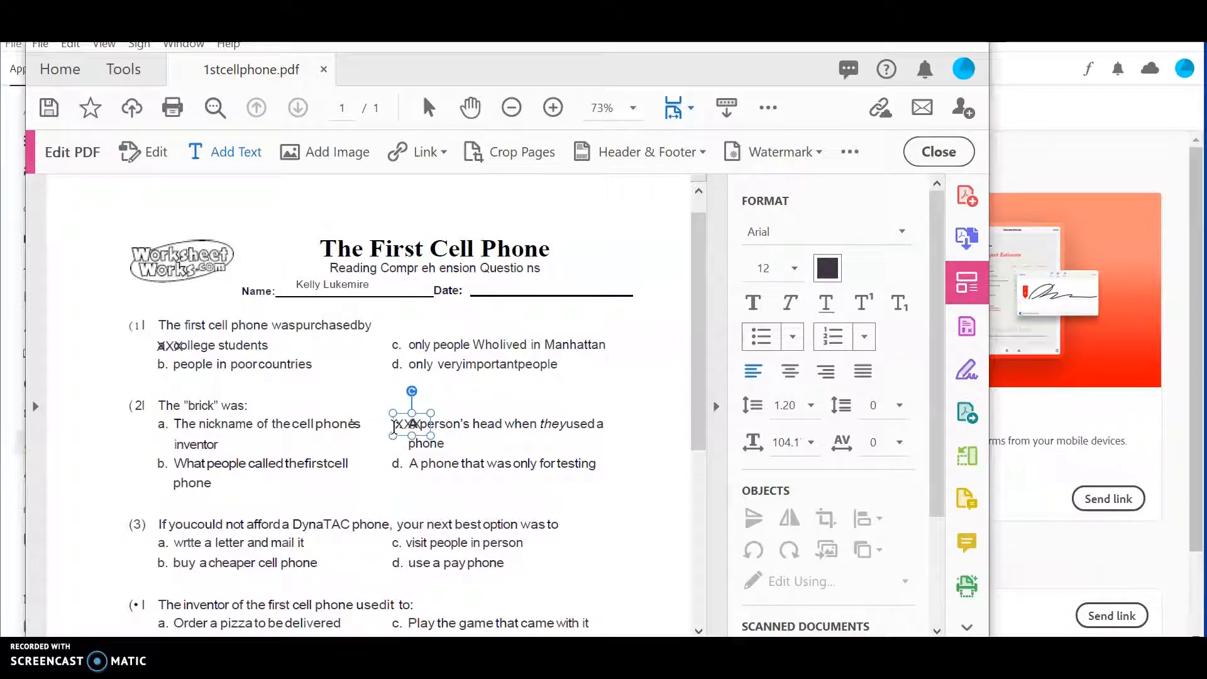
scroll(403, 465, down, 2)
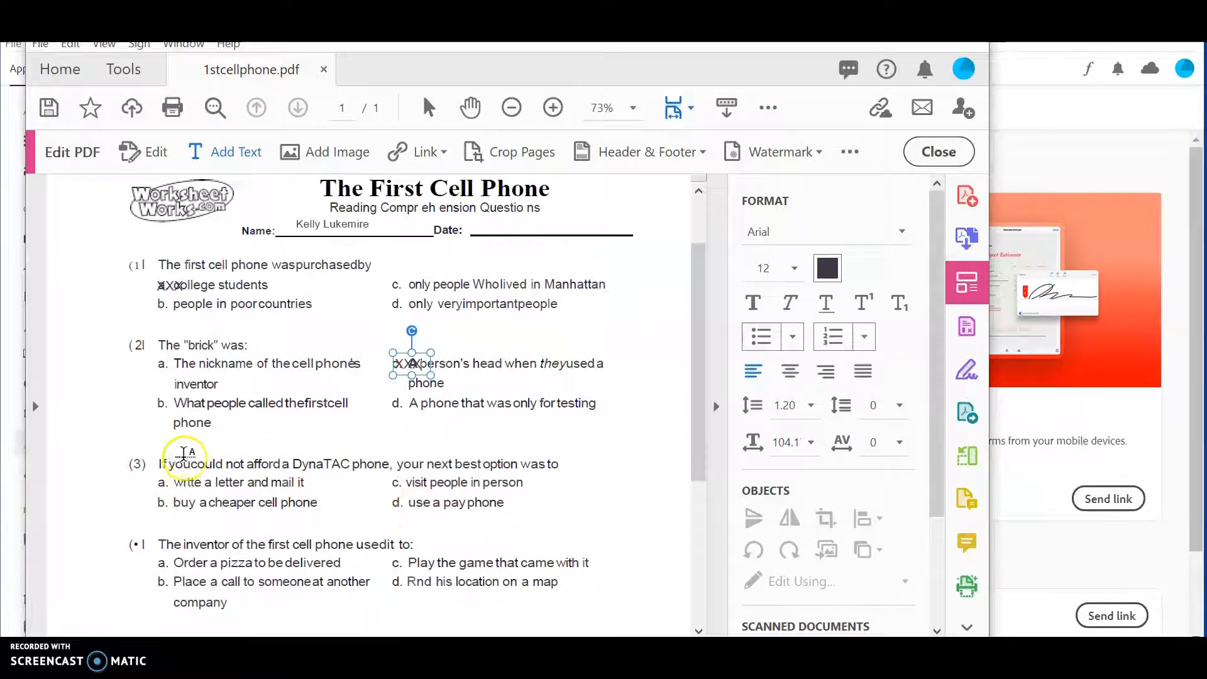
click(152, 479)
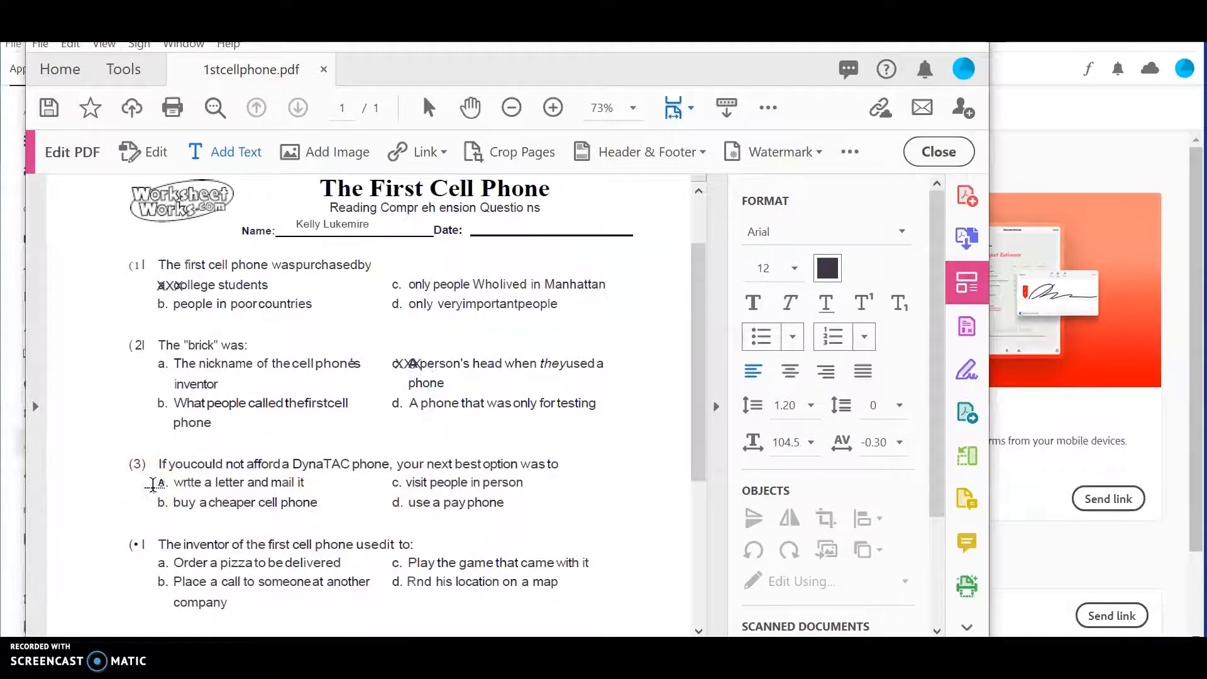
text(XXX)
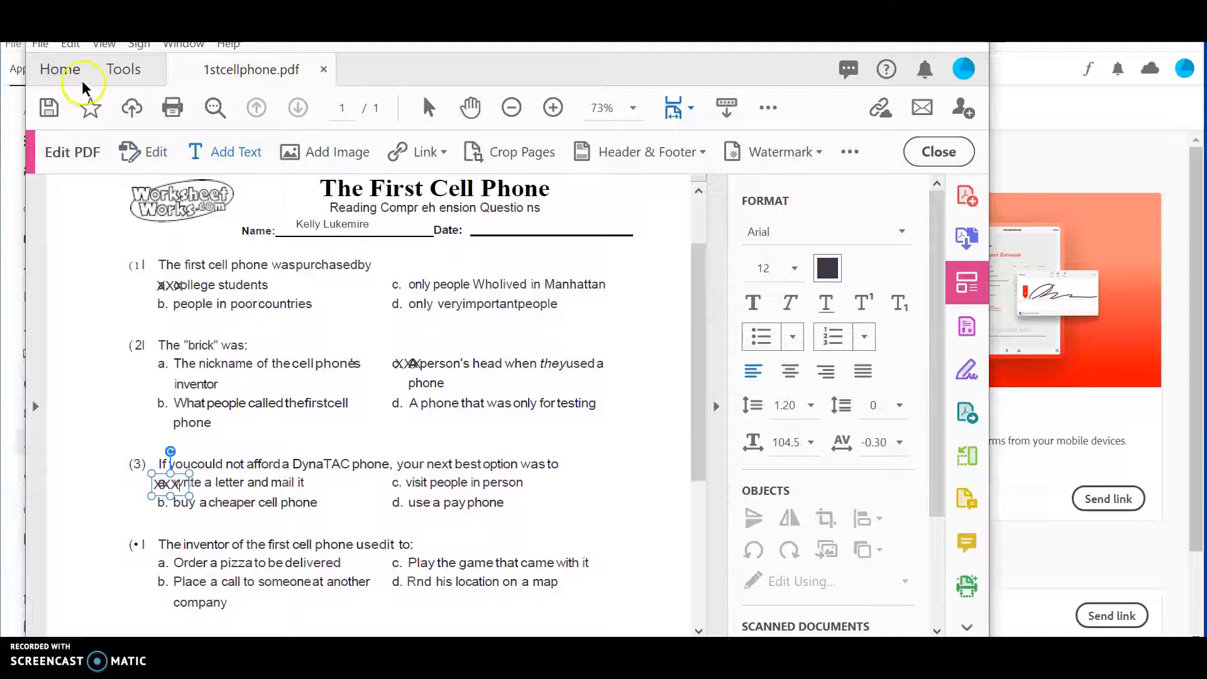
click(42, 45)
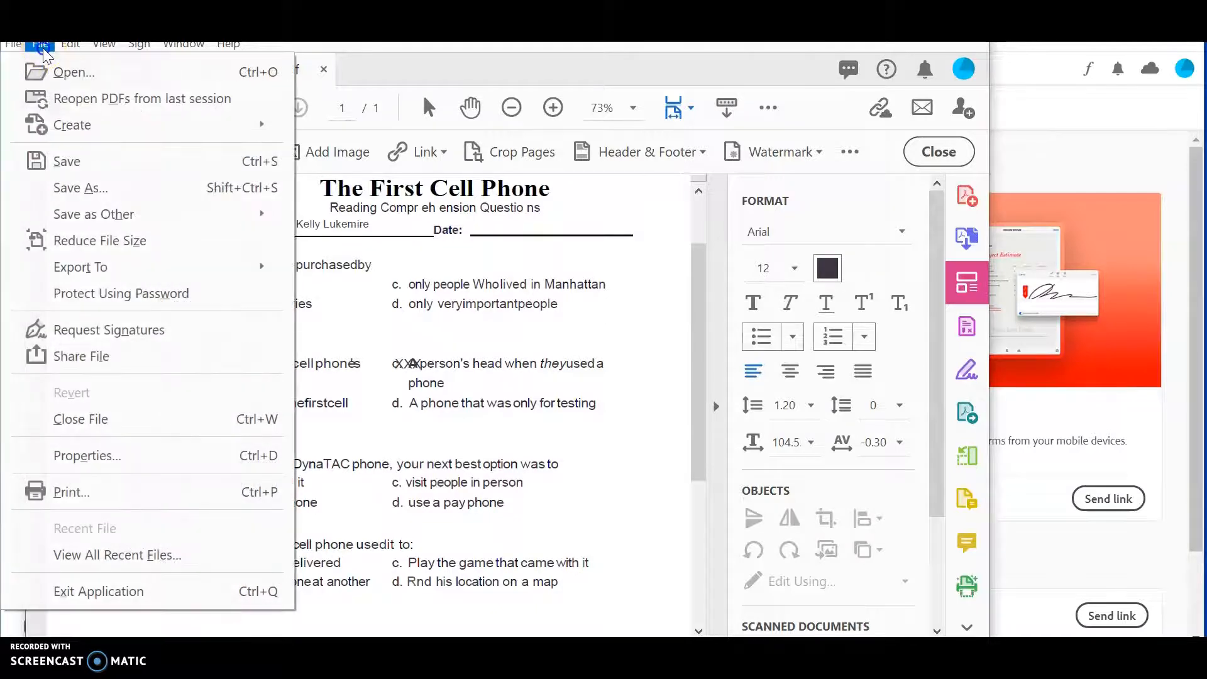
Step: Save the worksheet to Downloads as 1stcellphonewrite.pdf, replacing the existing file
click(72, 188)
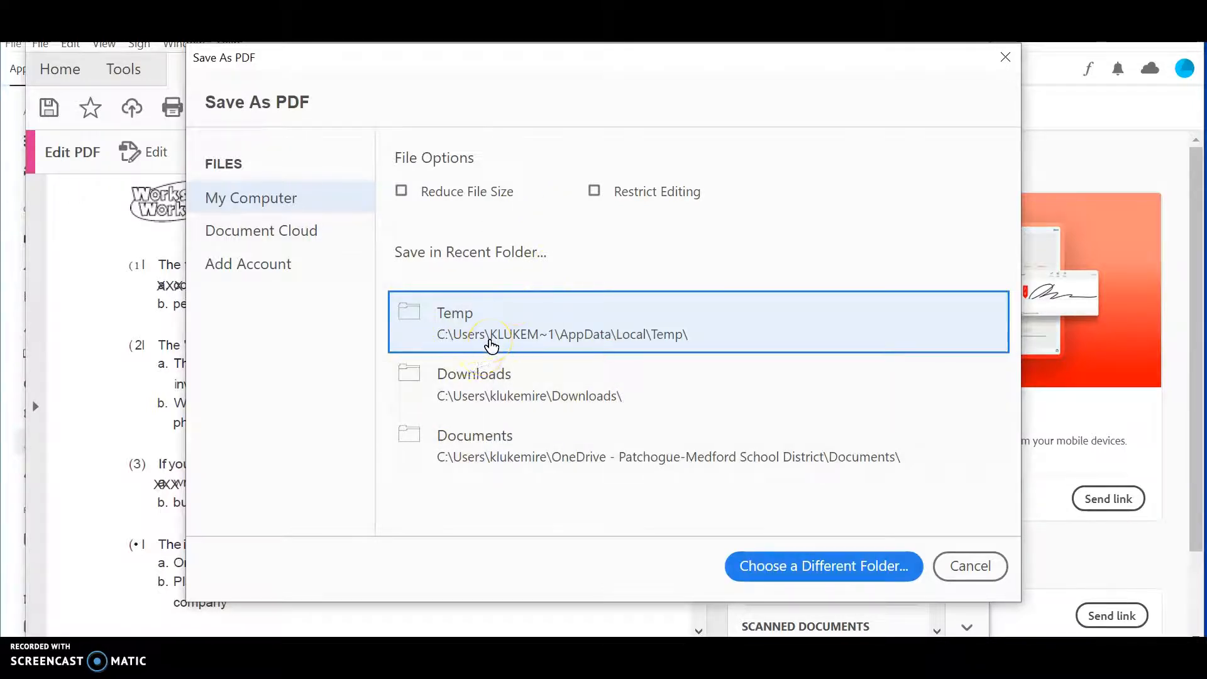
click(500, 385)
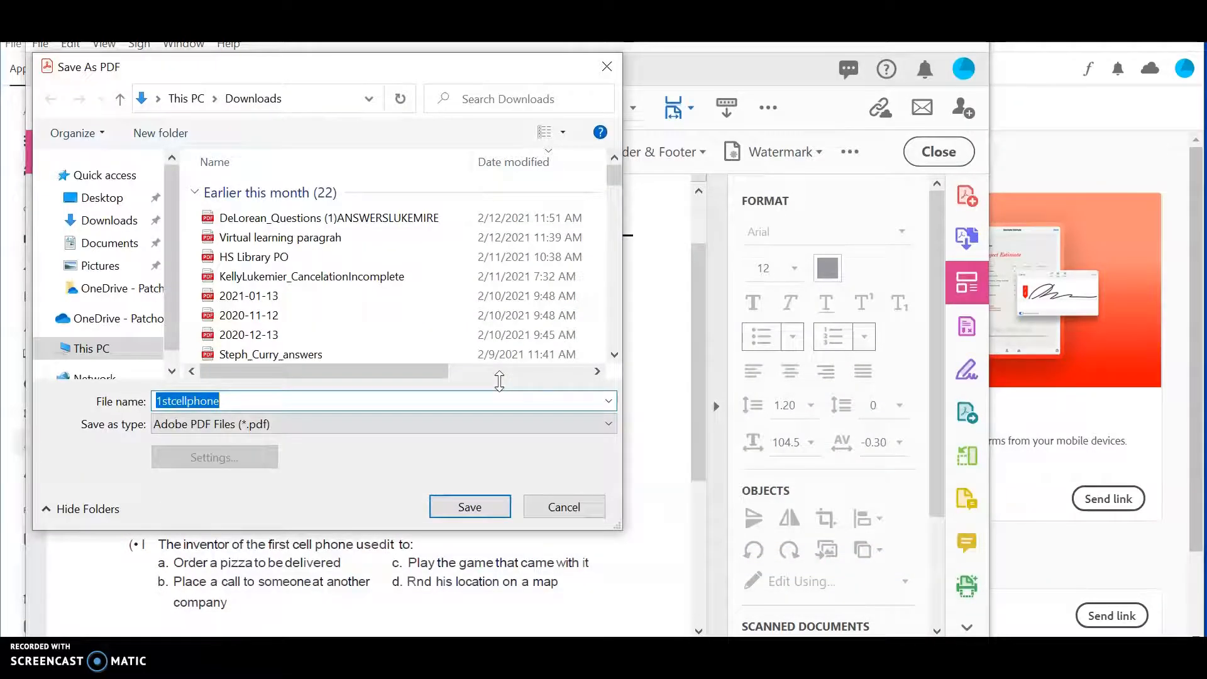
click(254, 396)
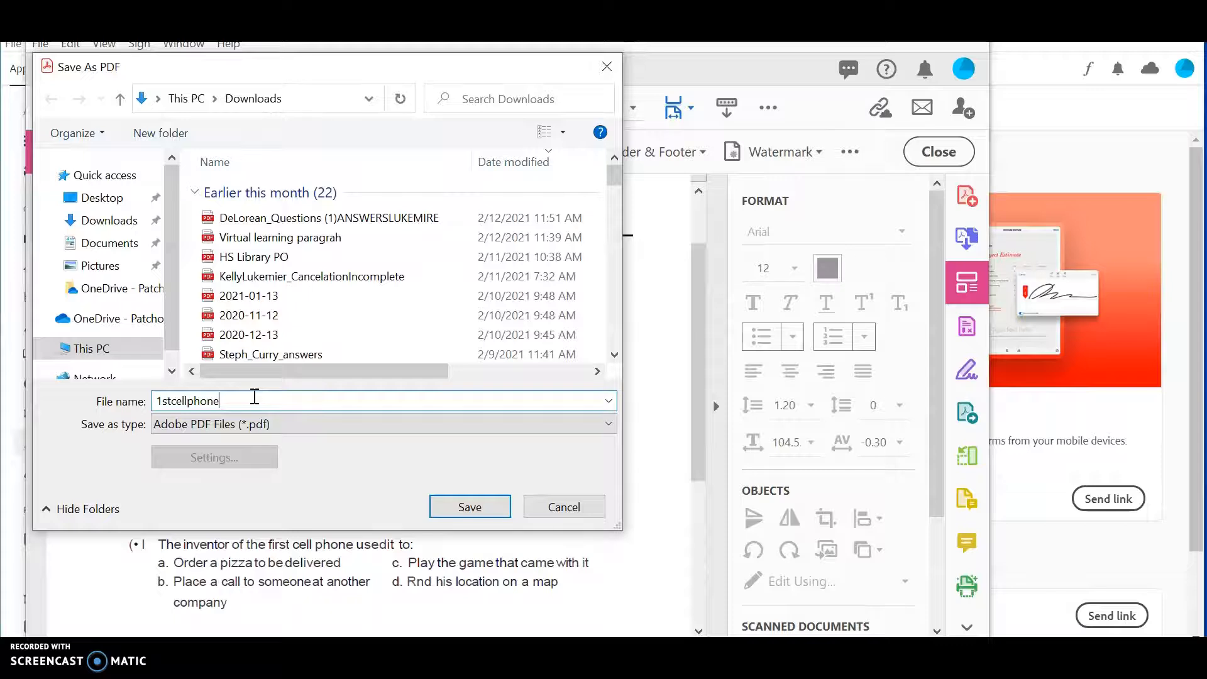
text(1stcellphonewrite)
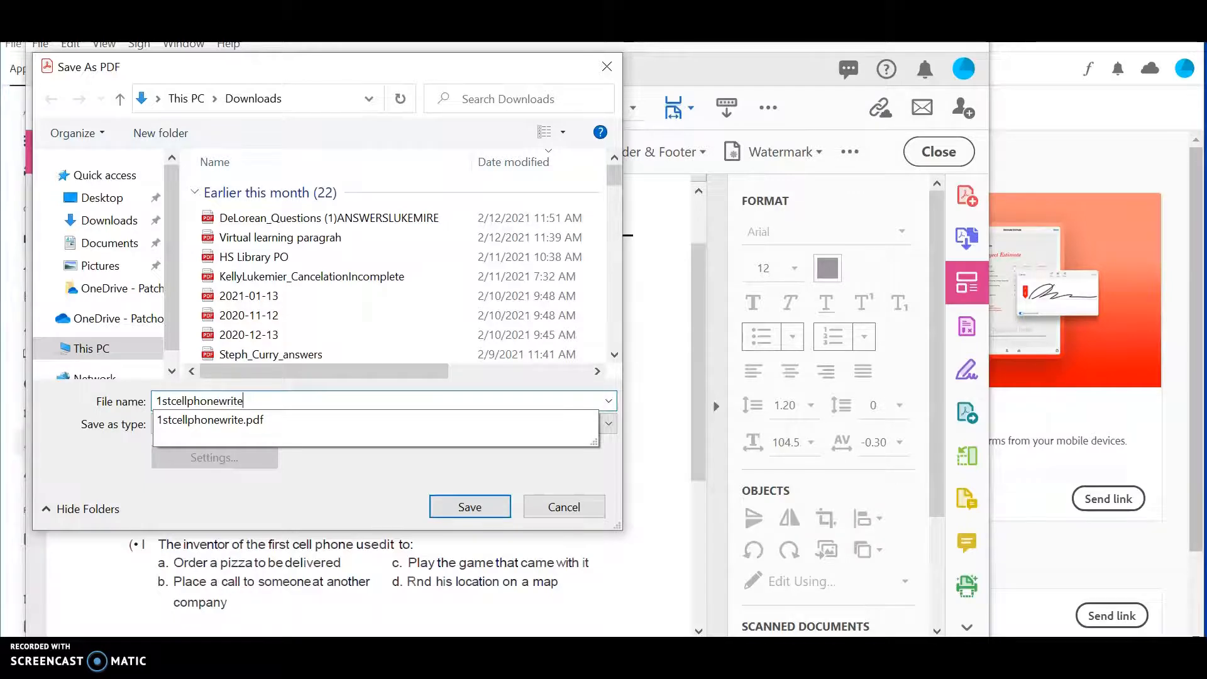
click(453, 507)
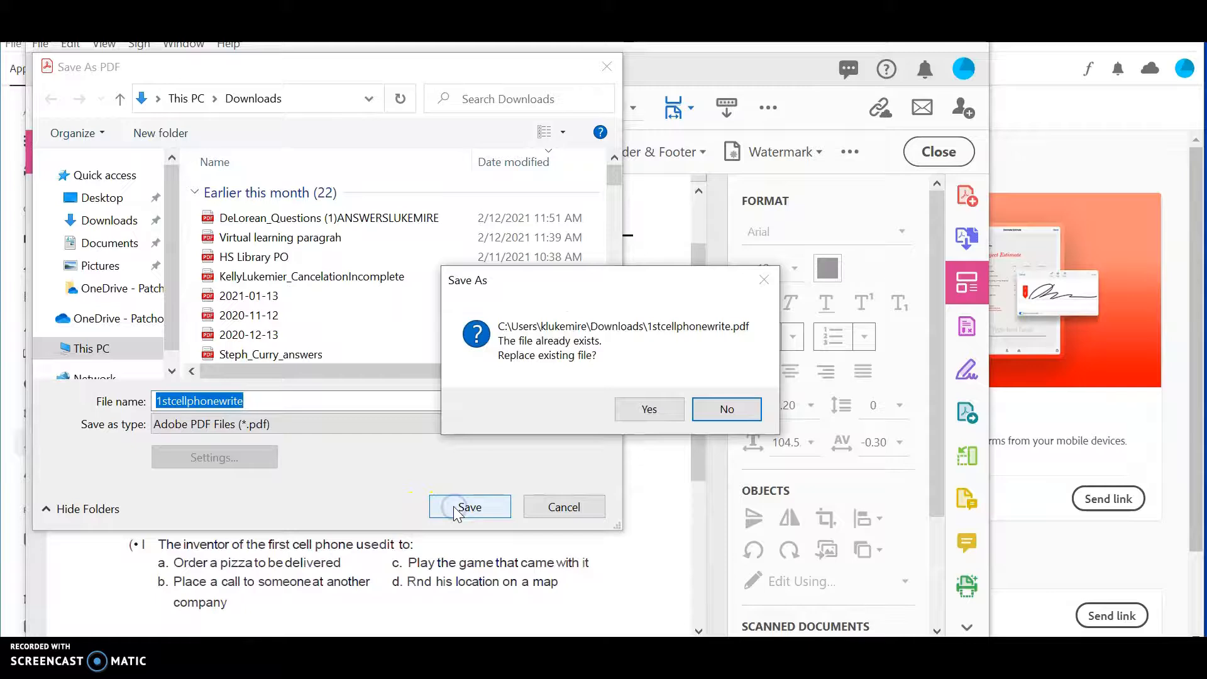
click(652, 408)
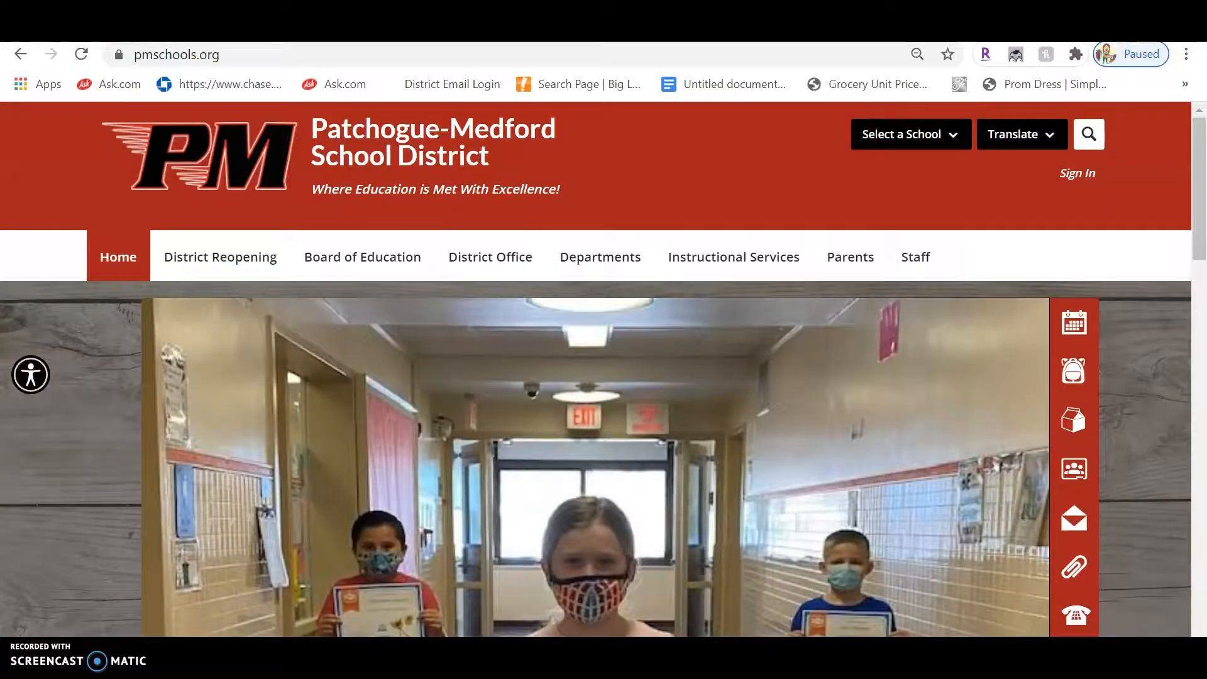
Step: Open Schoology from the district software page and sign in with the school account password
click(1072, 567)
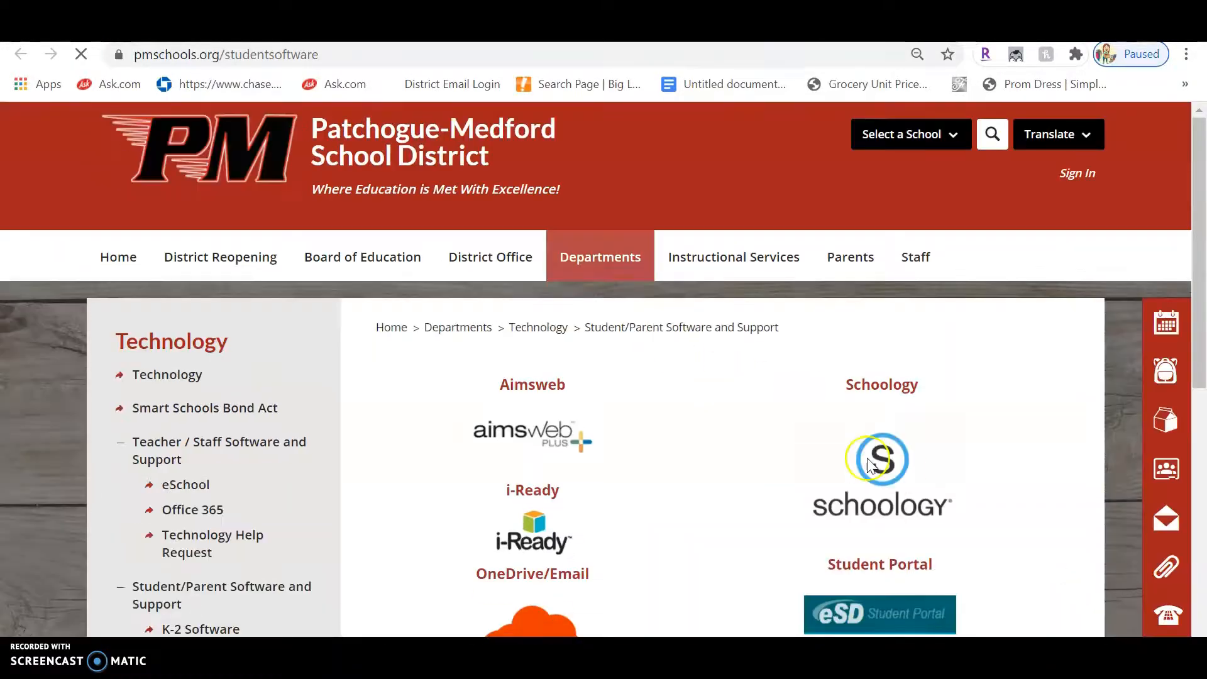
click(907, 478)
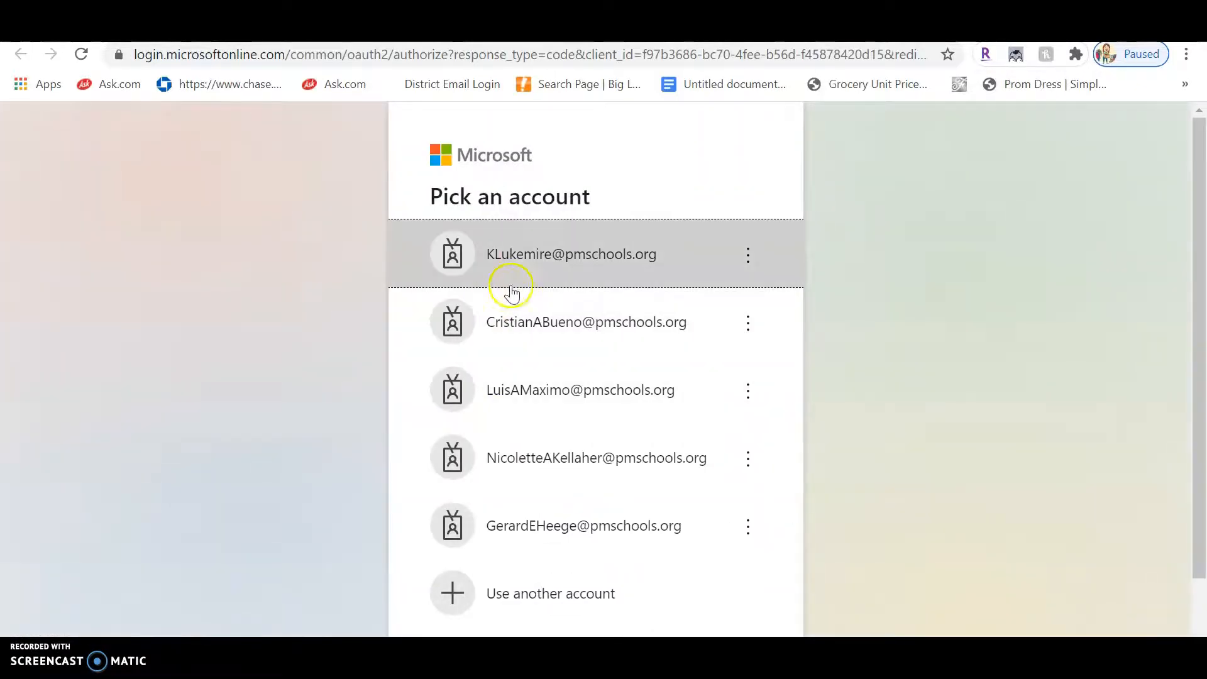
click(521, 257)
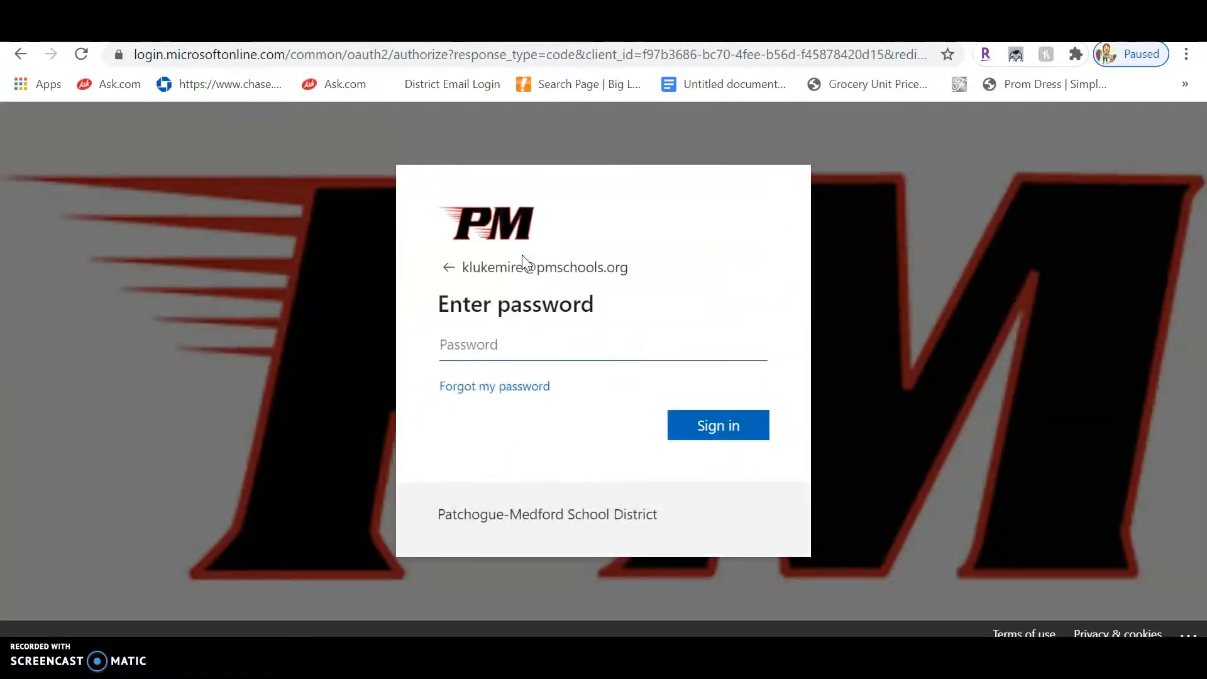
text(************)
click(698, 426)
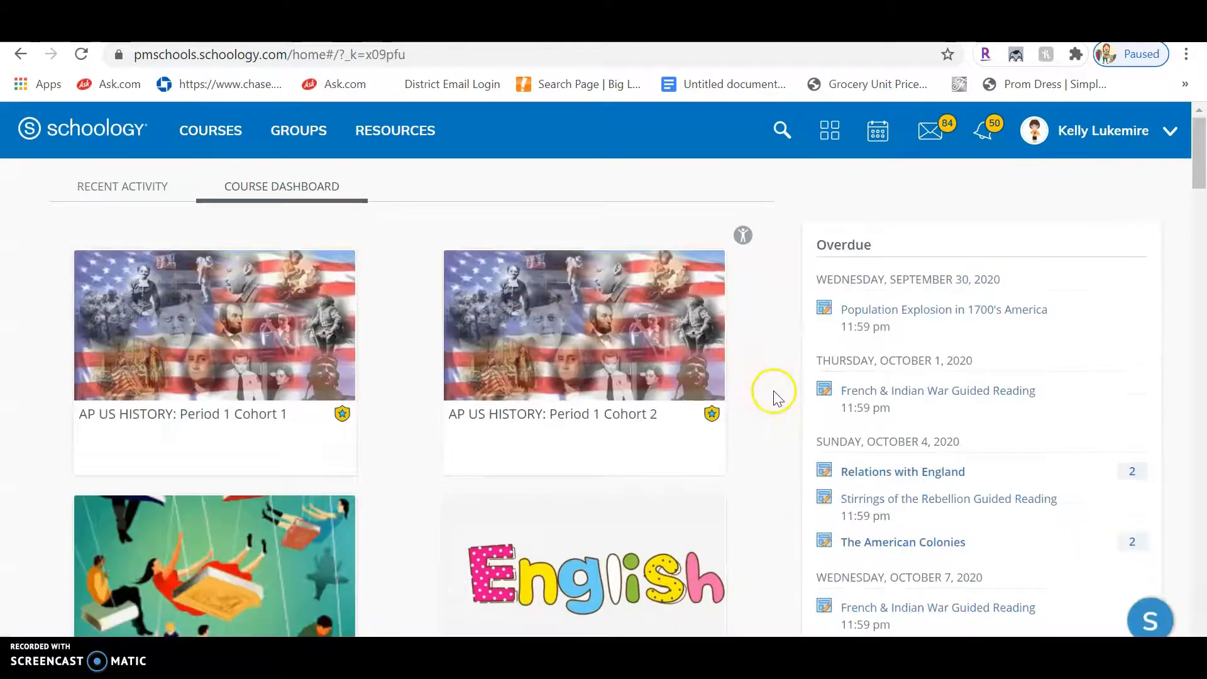
Step: Go to Transitioning English Period 3, Wednesday, January 27th folder, and open the Reason #1 and Reason #2 Slides assignment
scroll(706, 436, down, 8)
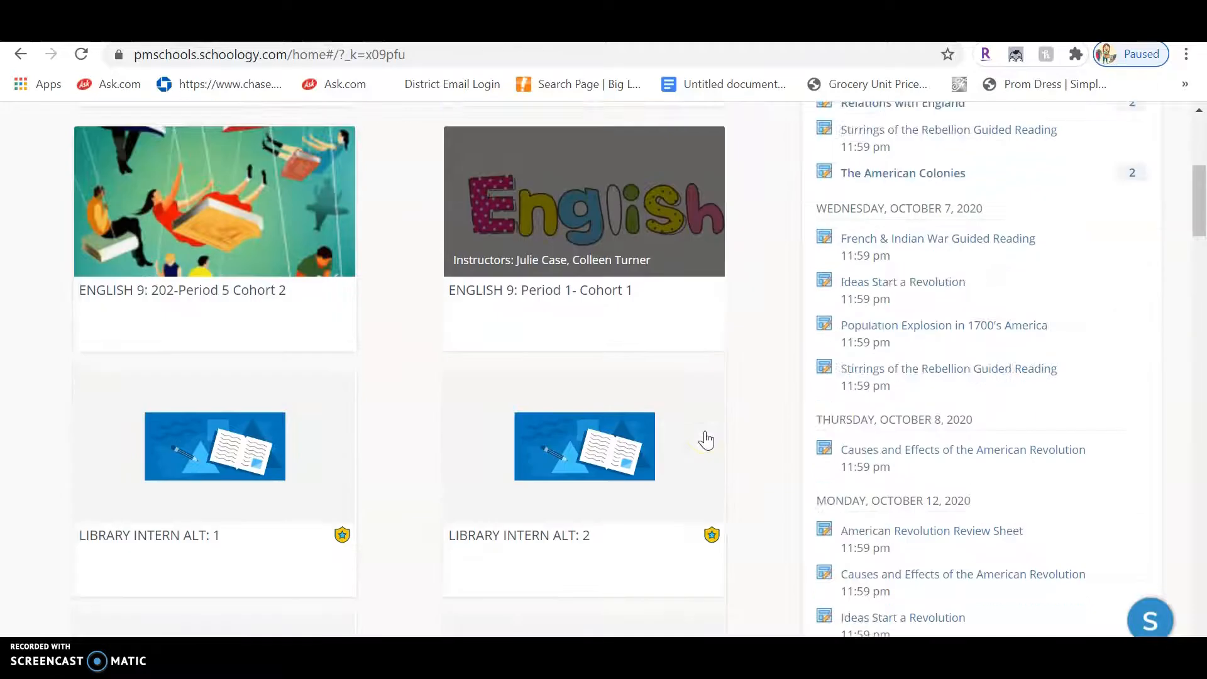
scroll(705, 440, down, 4)
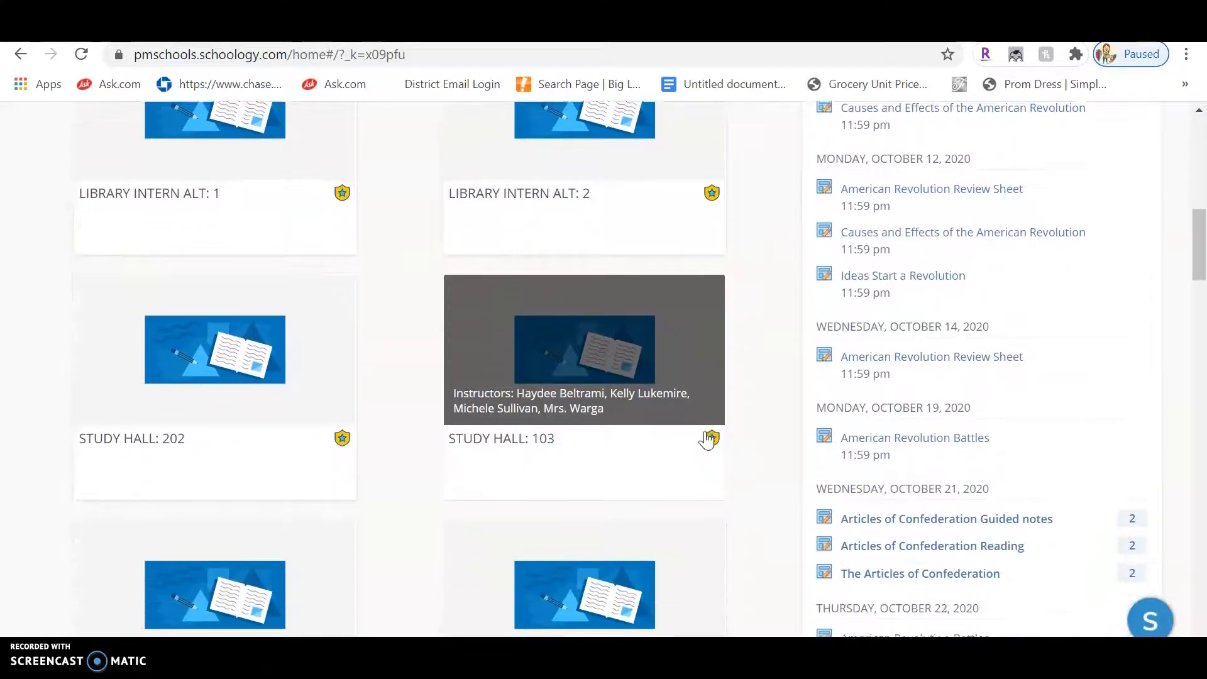
scroll(706, 440, down, 16)
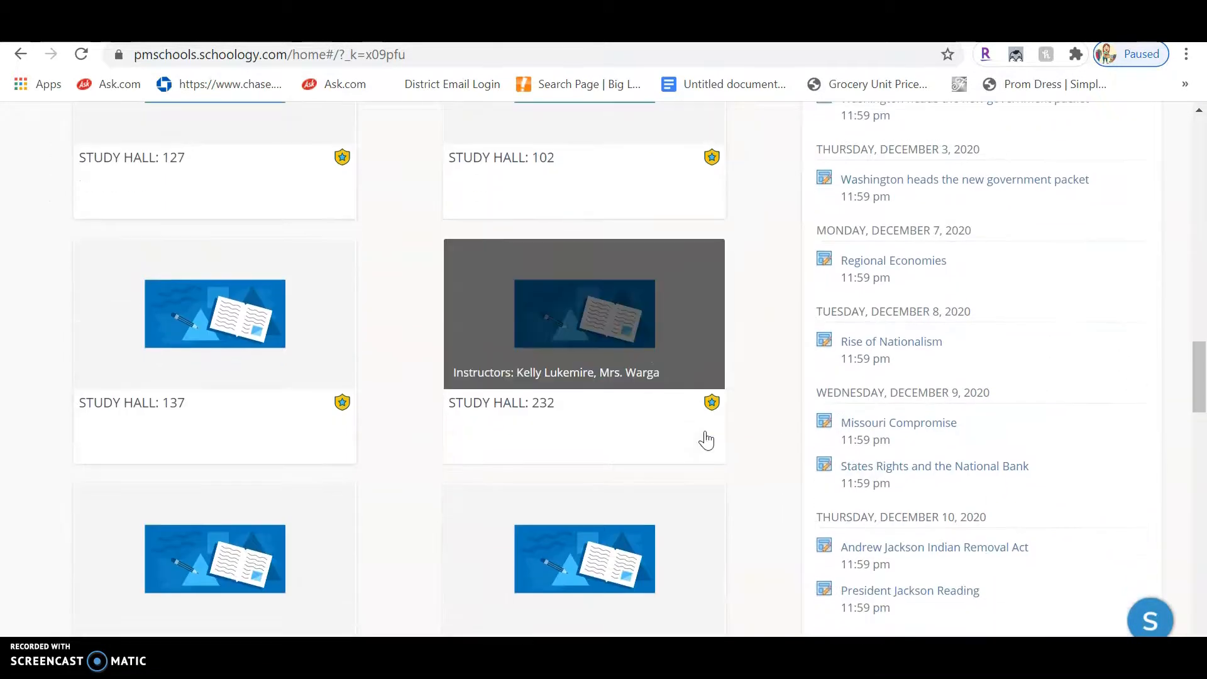
scroll(705, 438, down, 18)
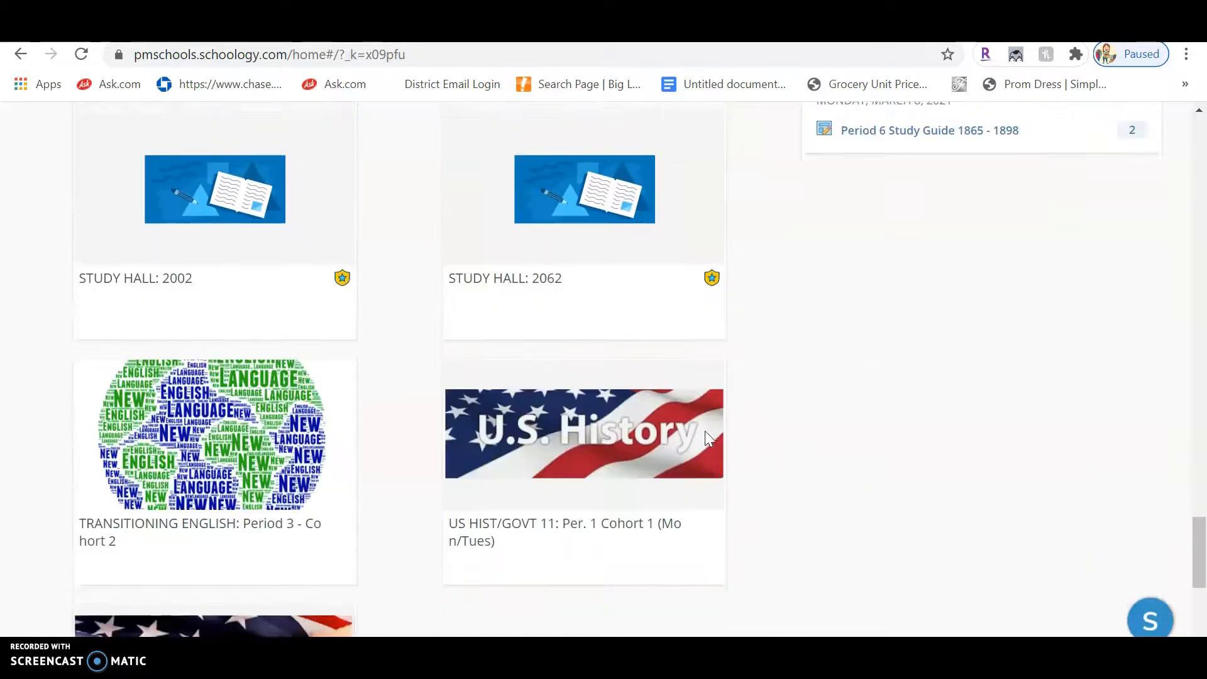
click(195, 488)
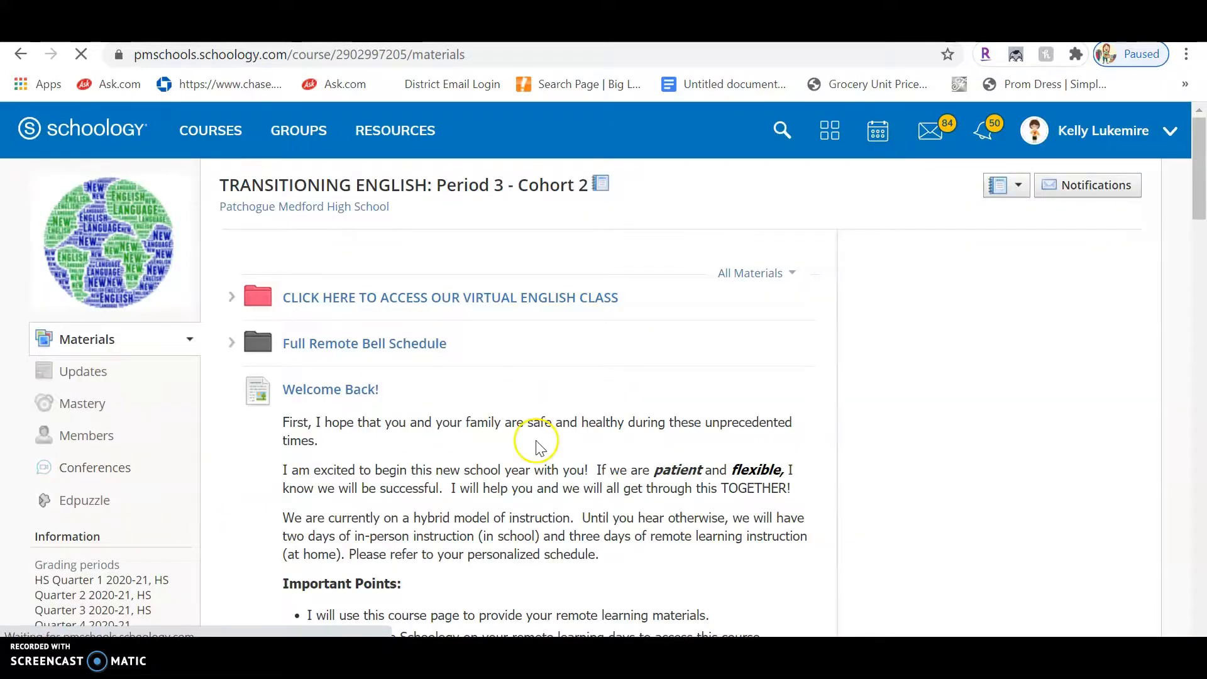
scroll(539, 440, down, 4)
scroll(535, 448, down, 18)
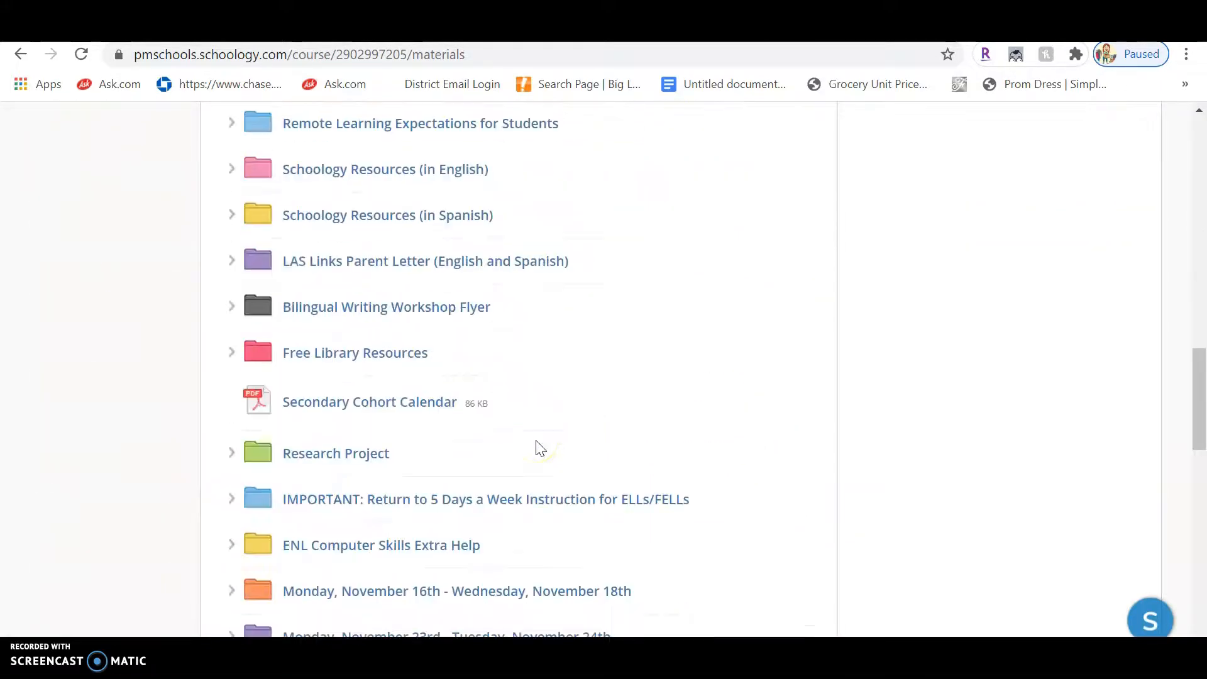
scroll(538, 448, down, 8)
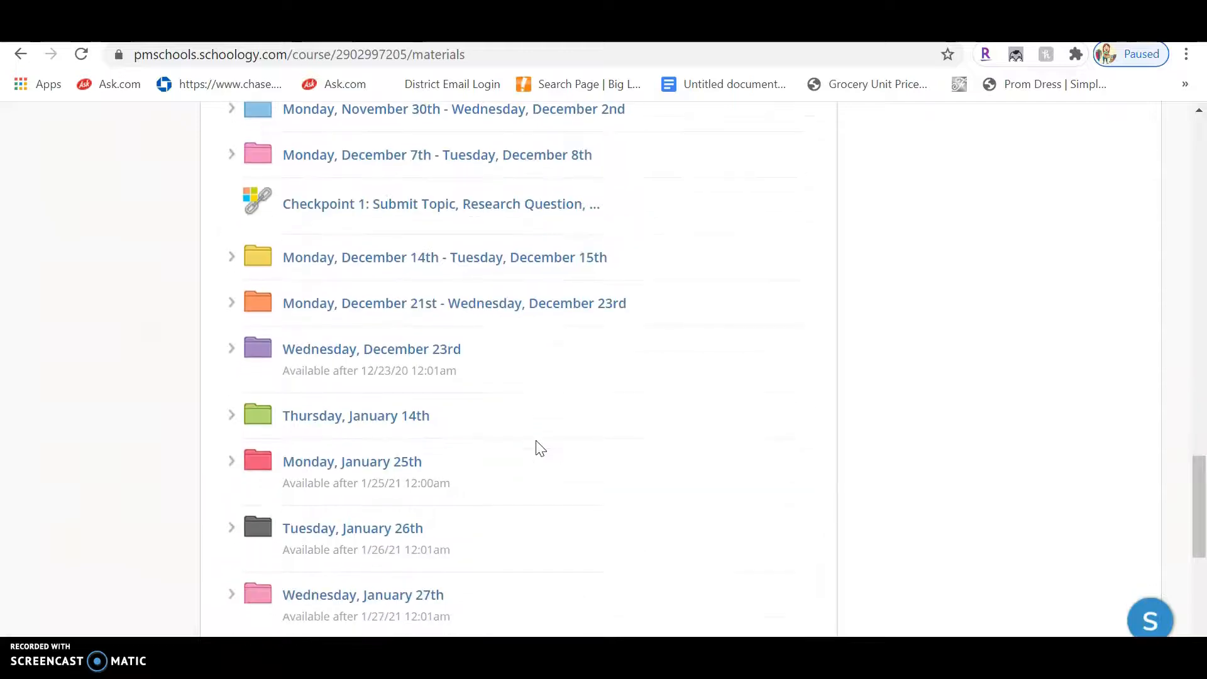
click(330, 447)
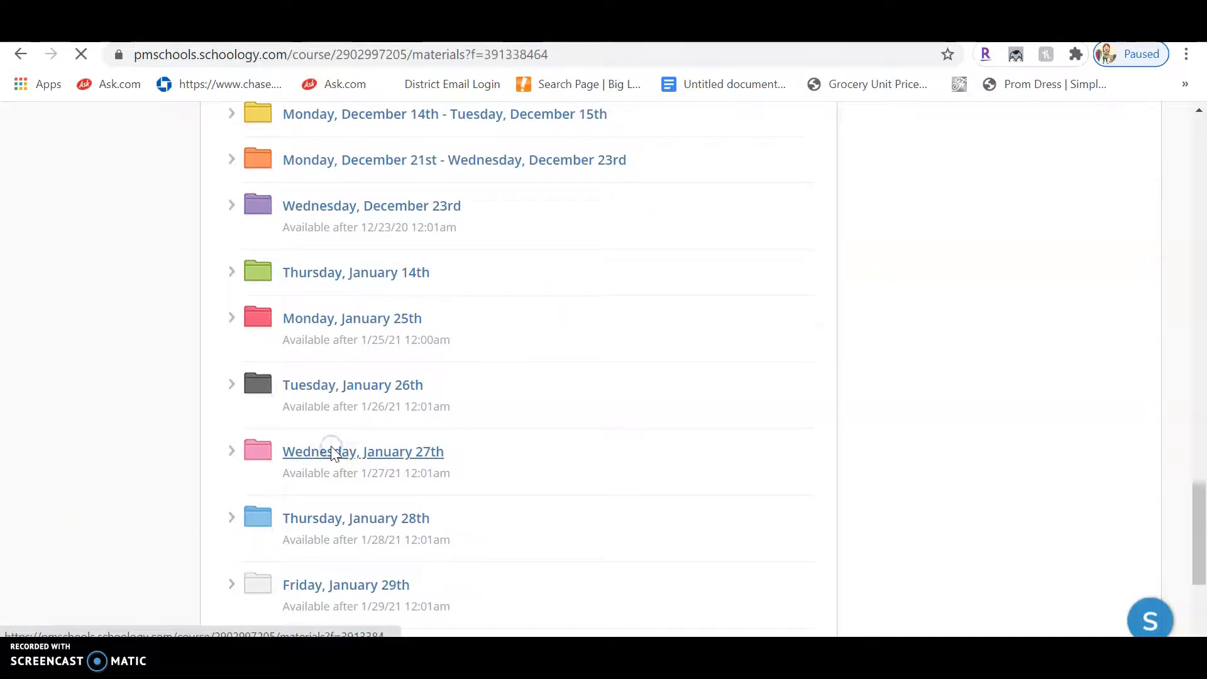
scroll(492, 406, down, 4)
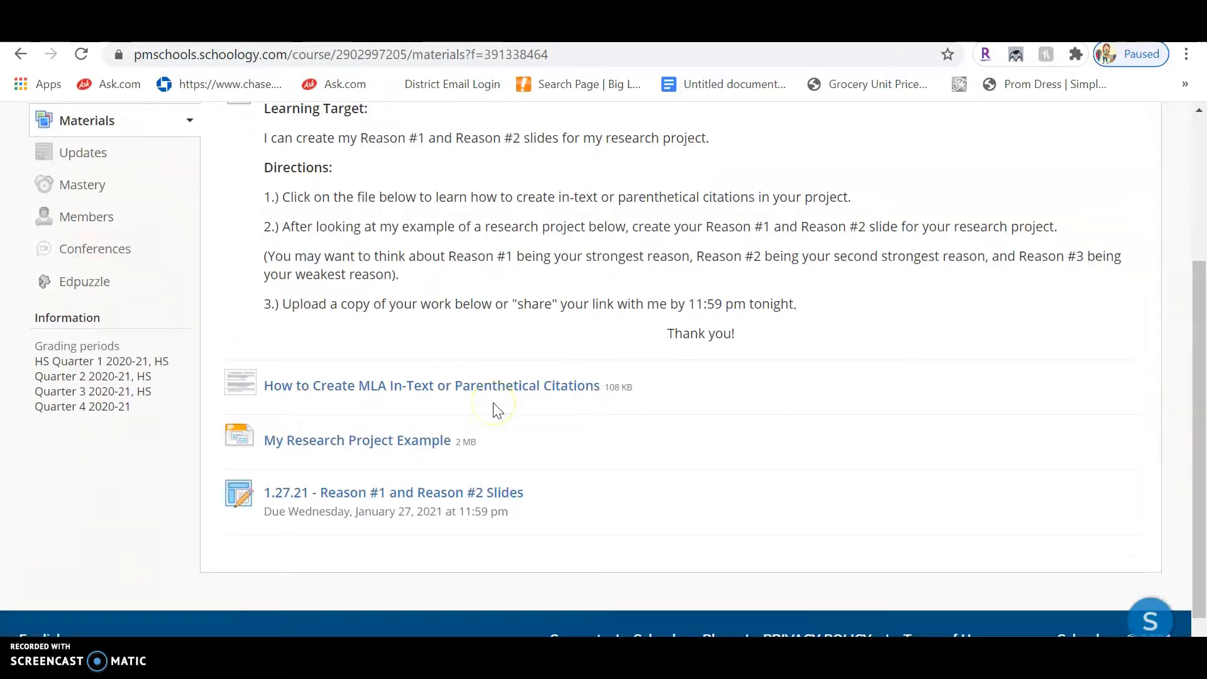
click(462, 496)
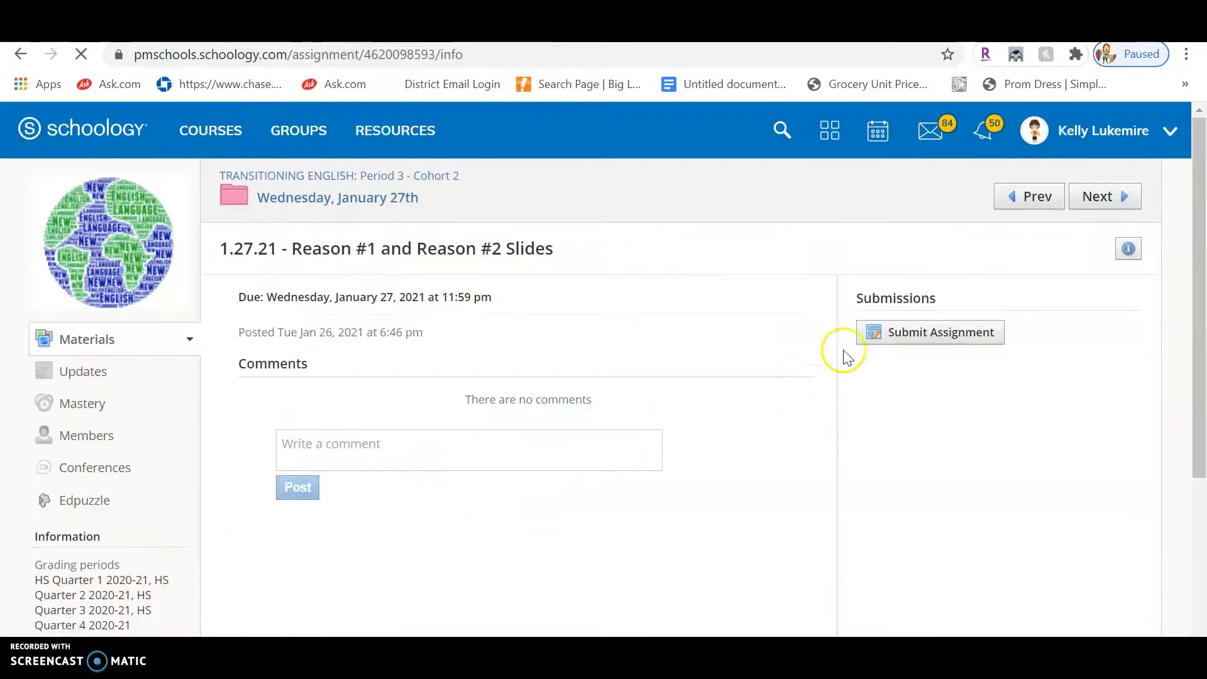
click(879, 335)
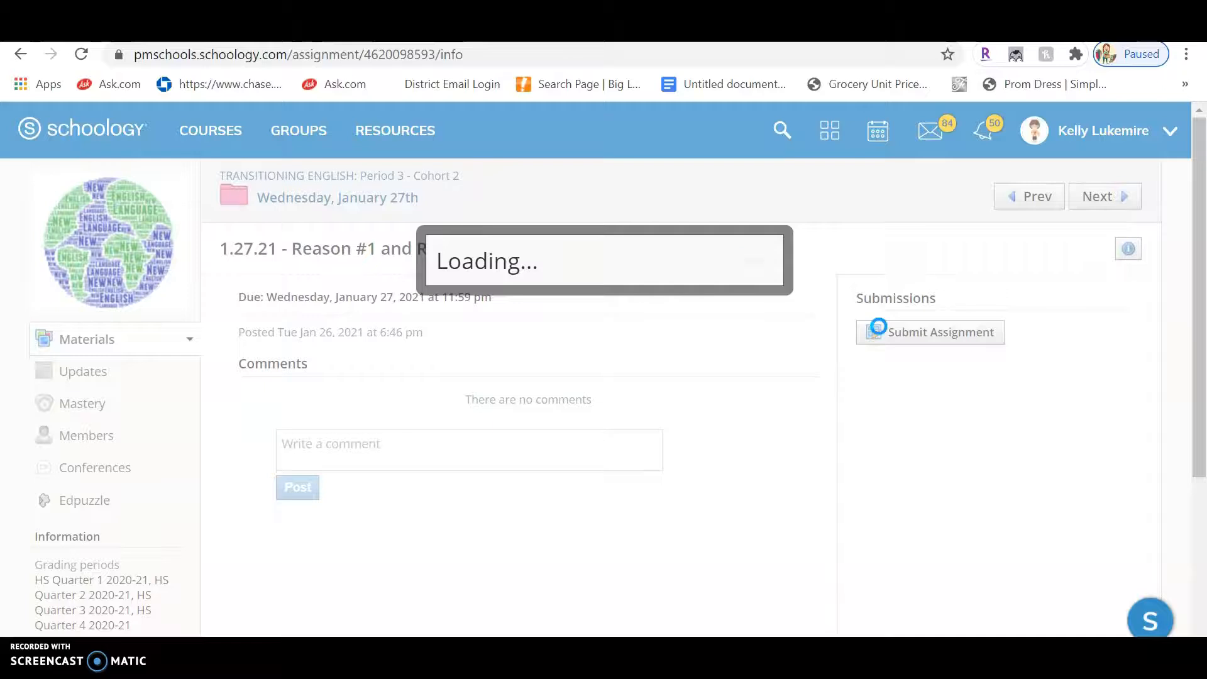
click(403, 277)
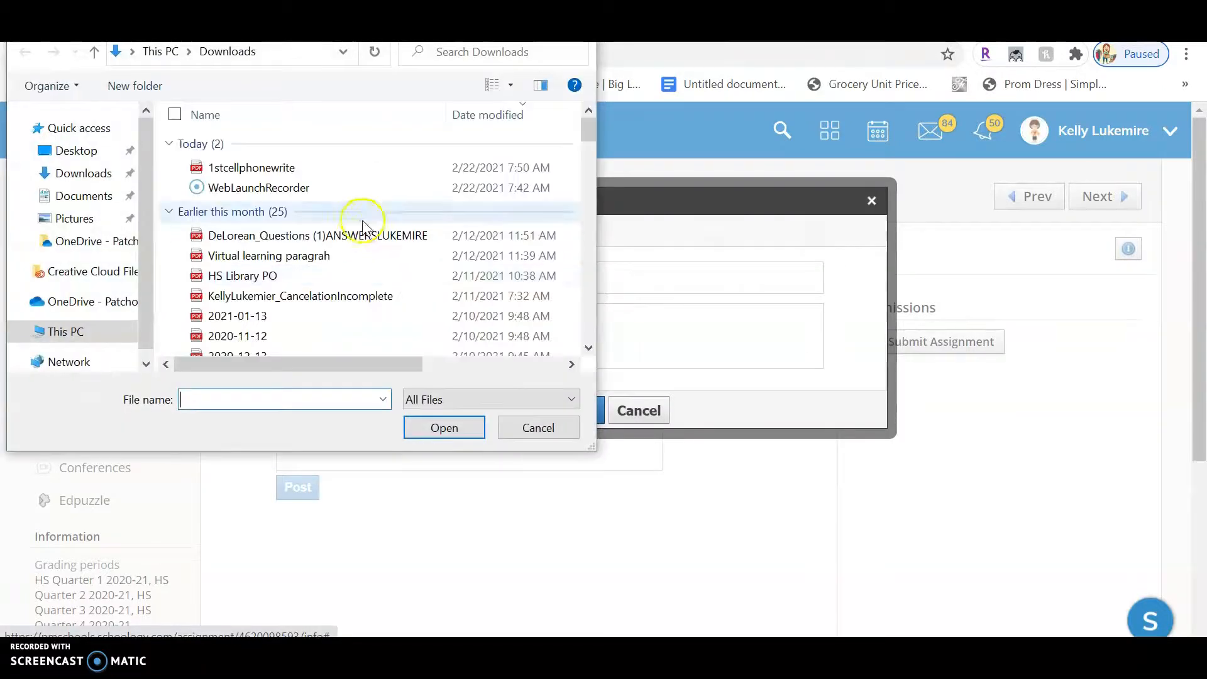
double_click(281, 168)
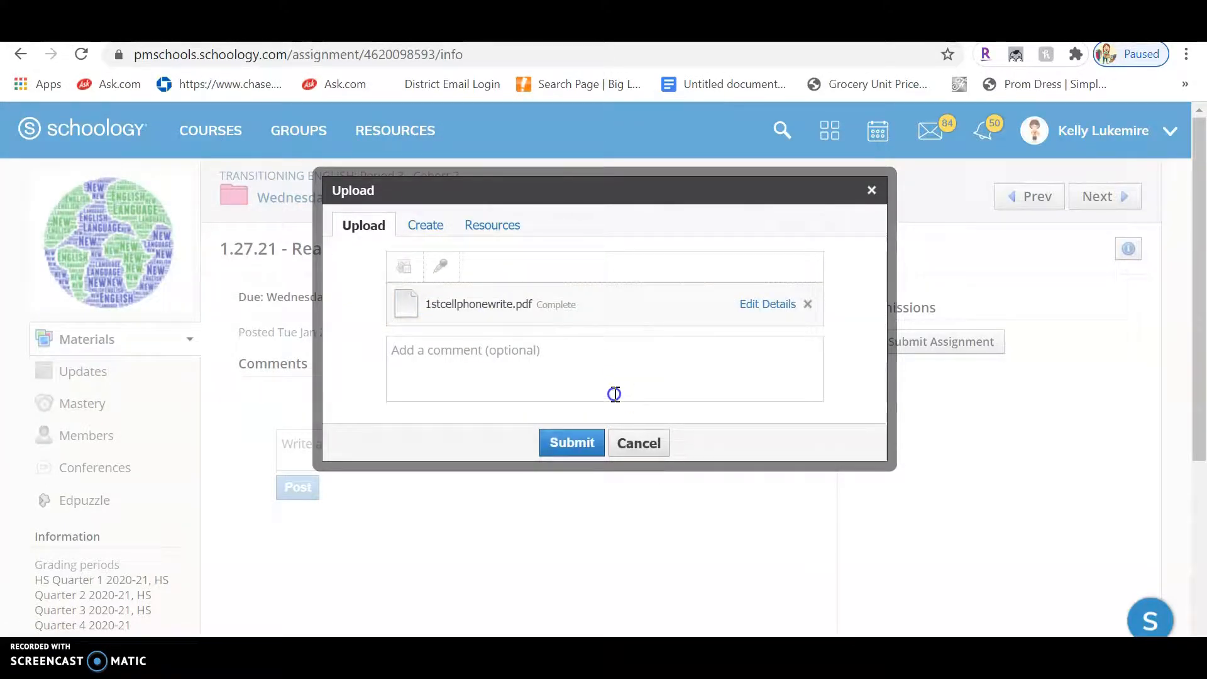
click(628, 444)
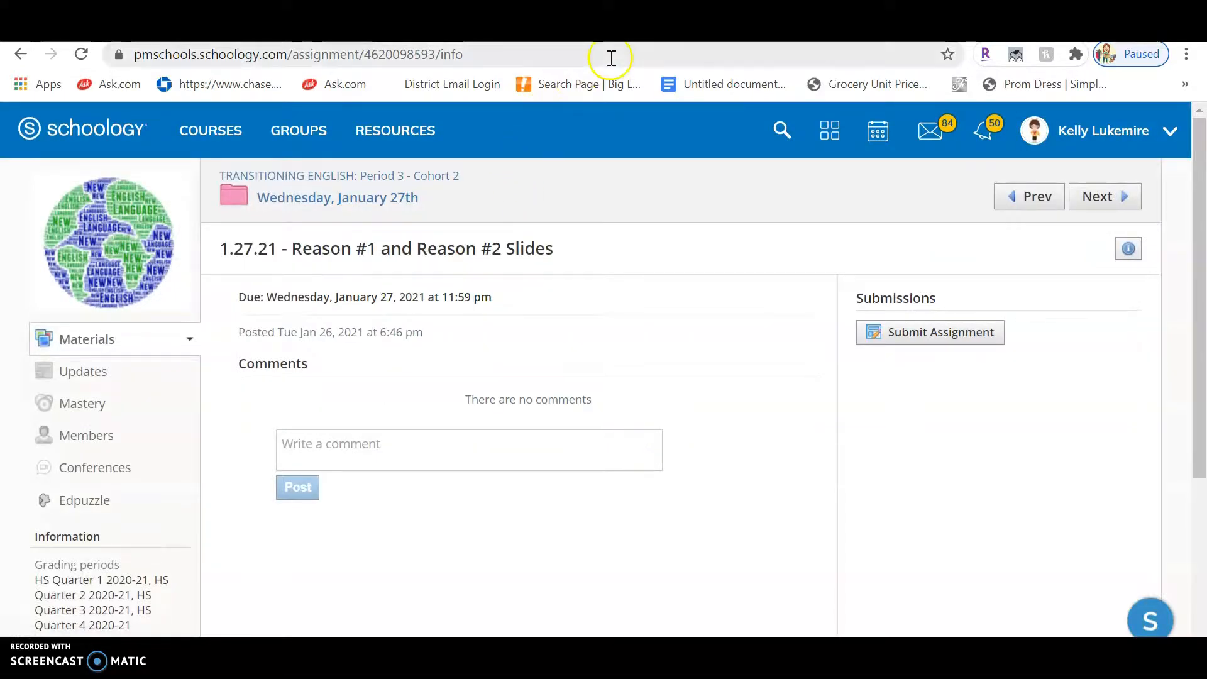
Step: On the district tab, go to Google and search for 'adobe creative cloud'
click(286, 33)
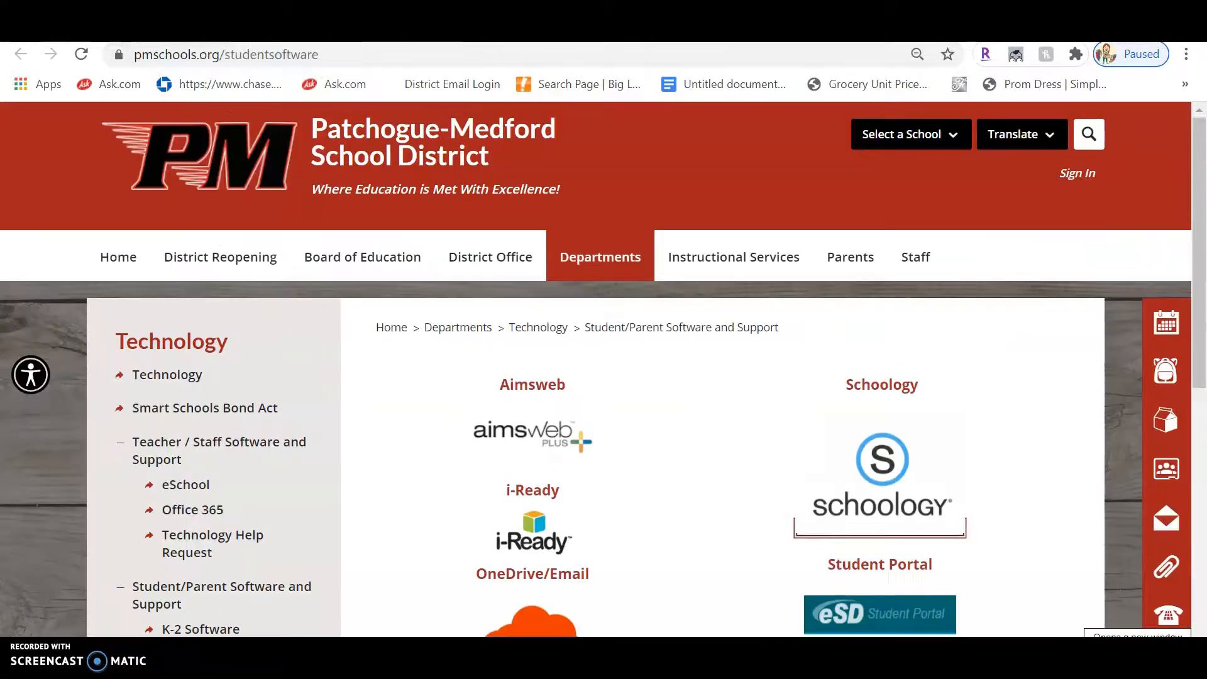
click(283, 58)
text(google)
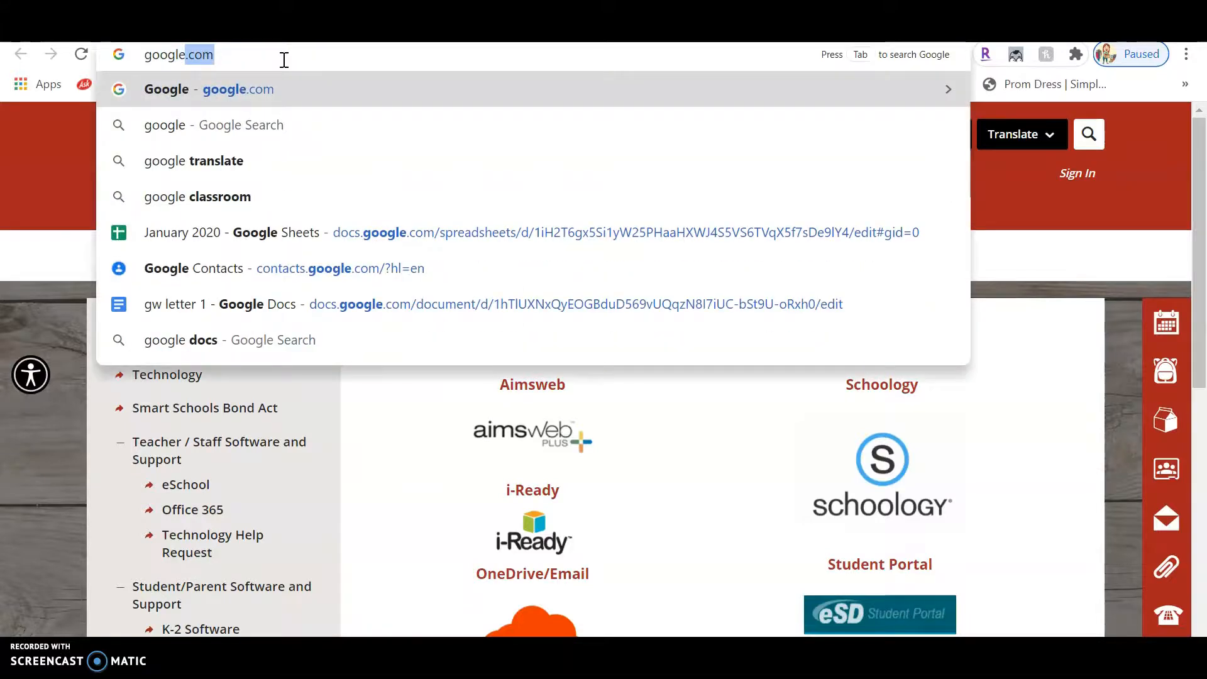
key(Return)
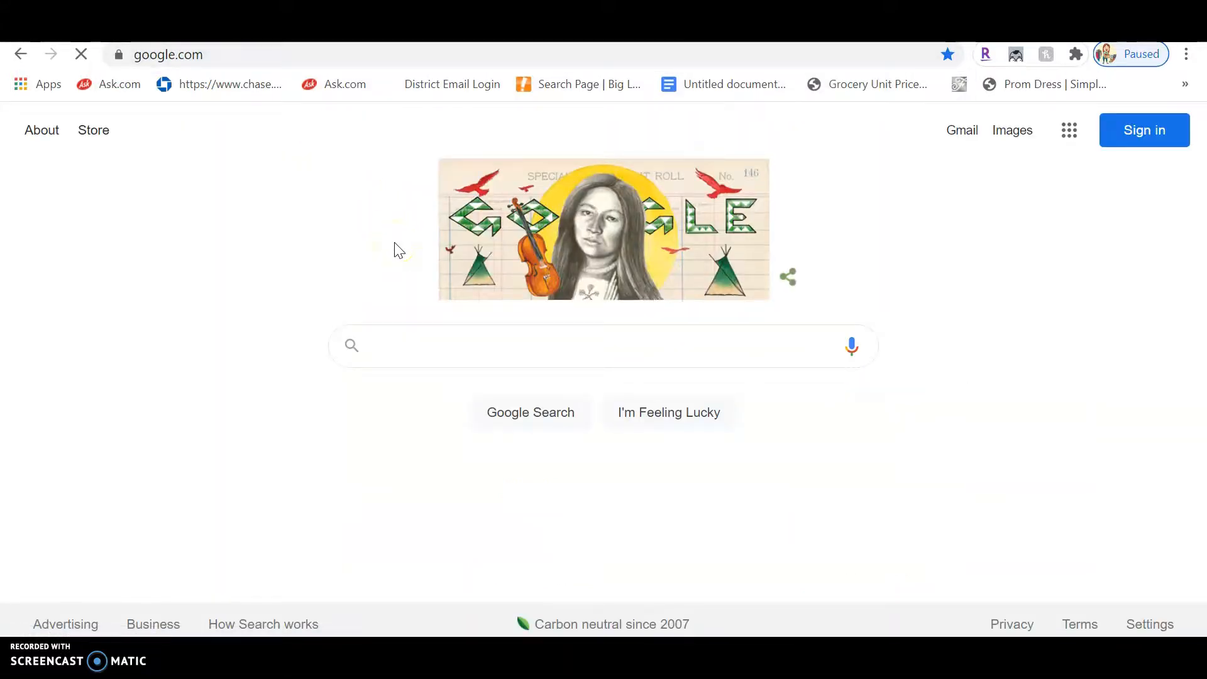
text(adobe creativ)
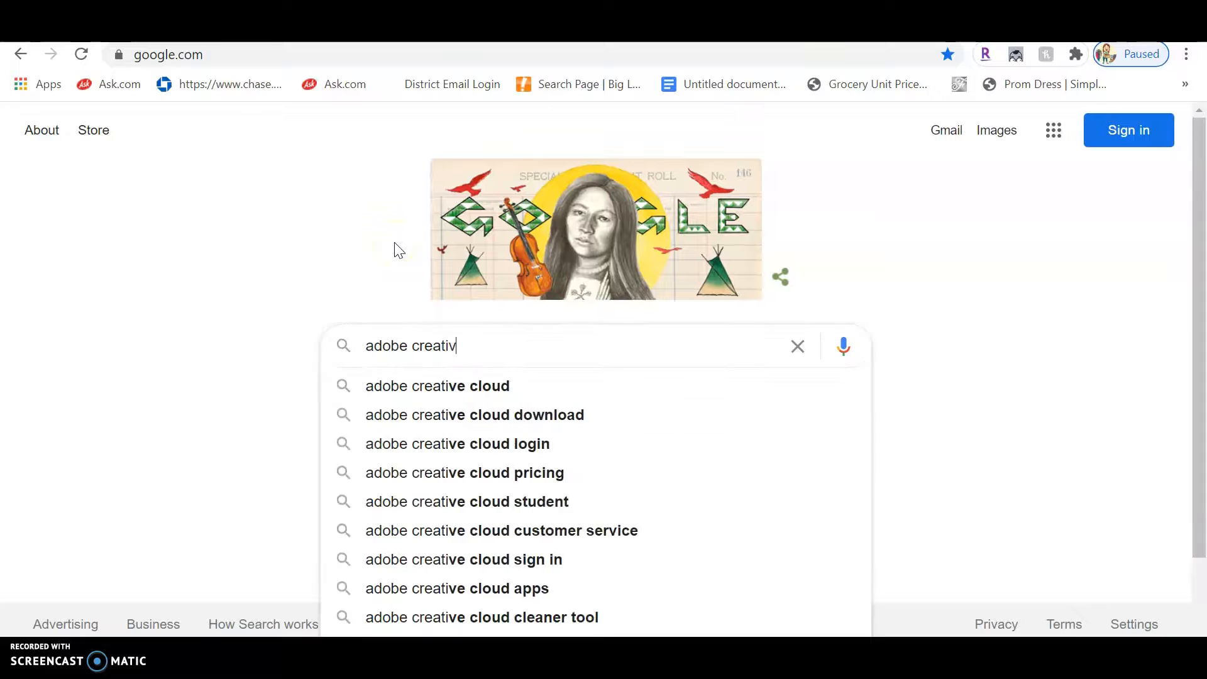
text(e cloud)
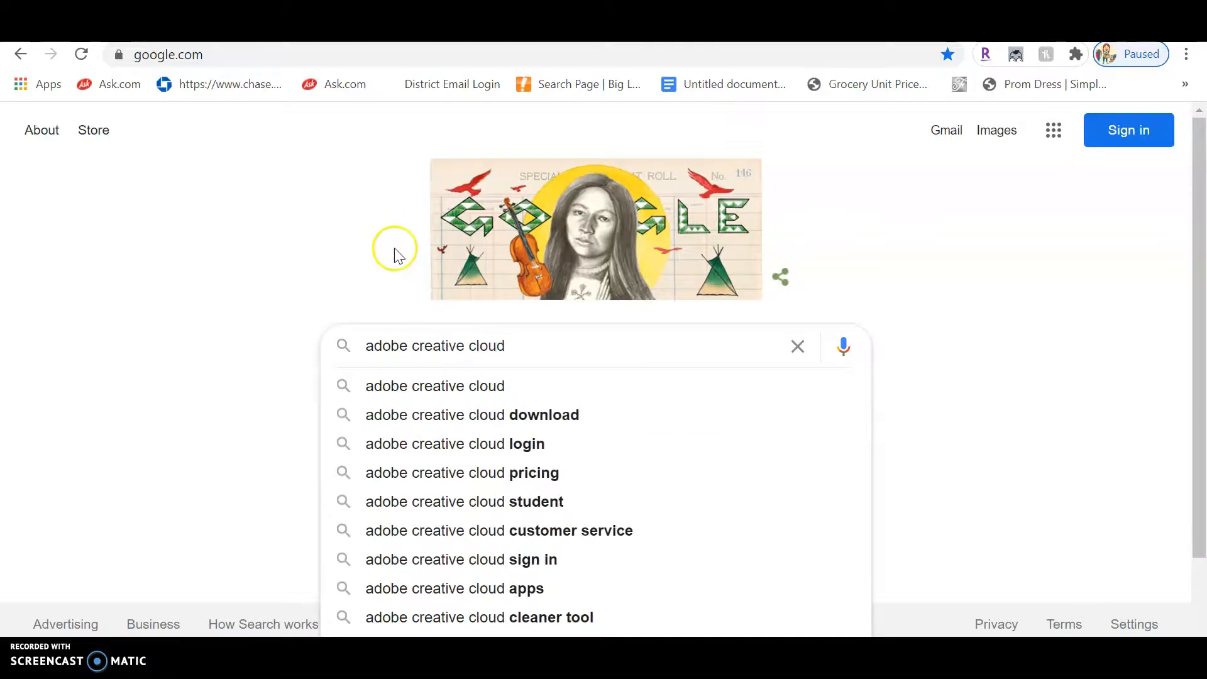
click(431, 395)
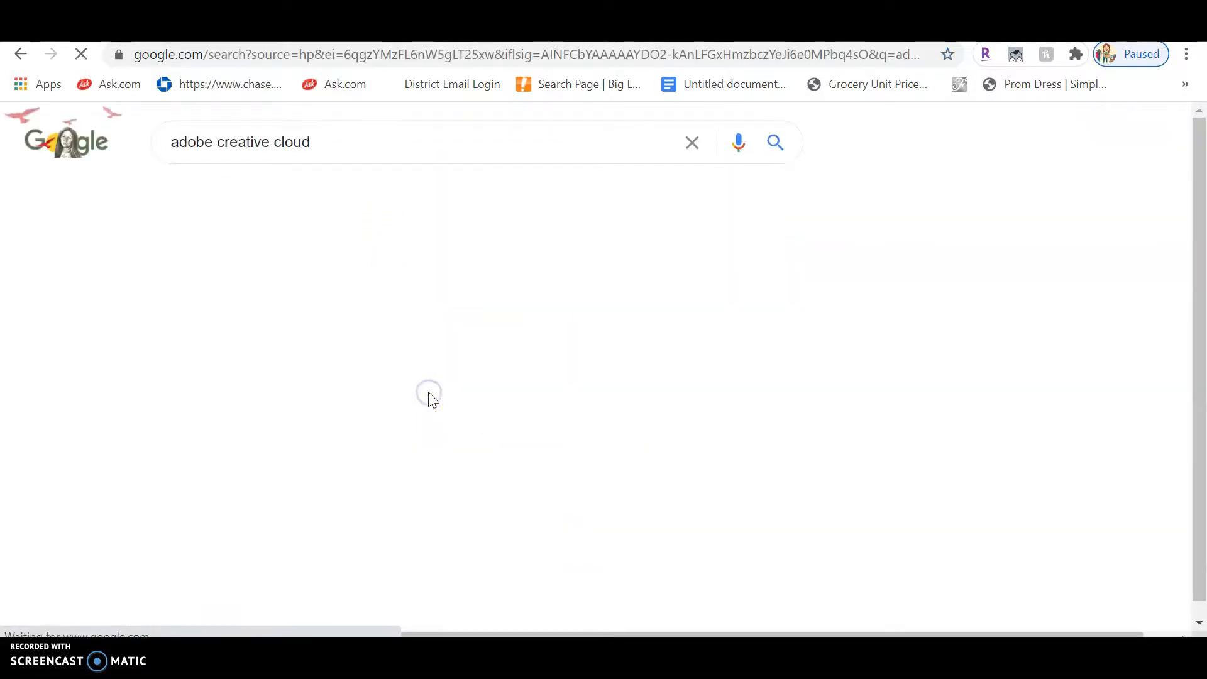
scroll(440, 424, down, 5)
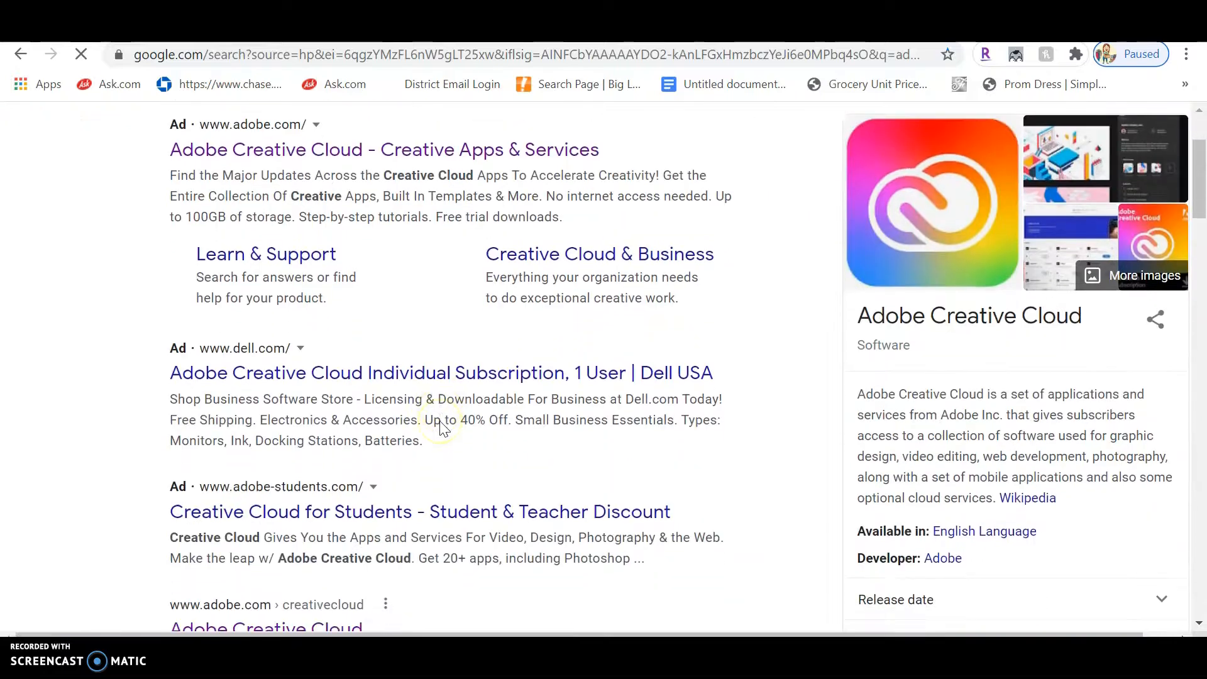